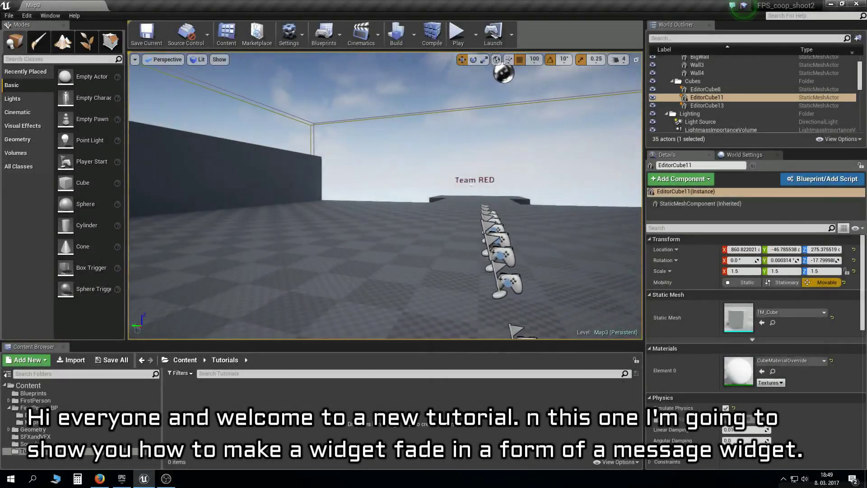
Create a Widget Blueprint named Screen in the Tutorials folder and open it in the designer
mouse_move(492, 254)
right_down()
mouse_move(480, 249)
mouse_move(486, 252)
right_up()
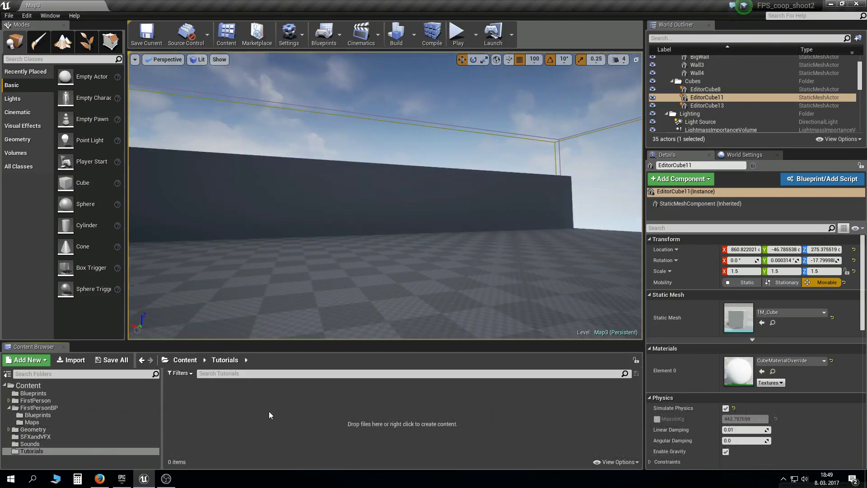
right_click(199, 404)
mouse_move(232, 397)
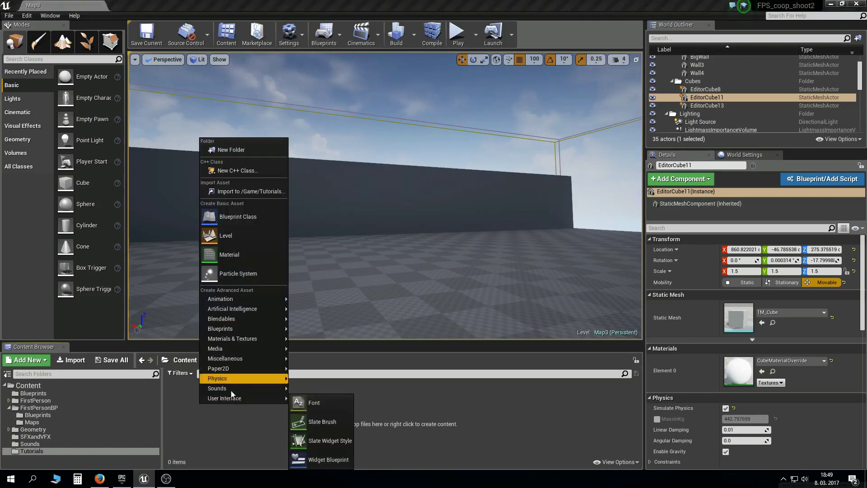
click(318, 460)
text(Screen)
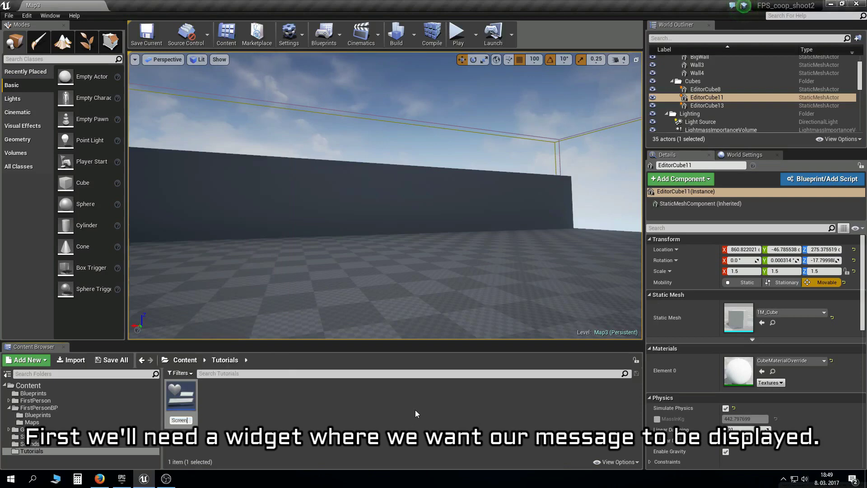
key(Return)
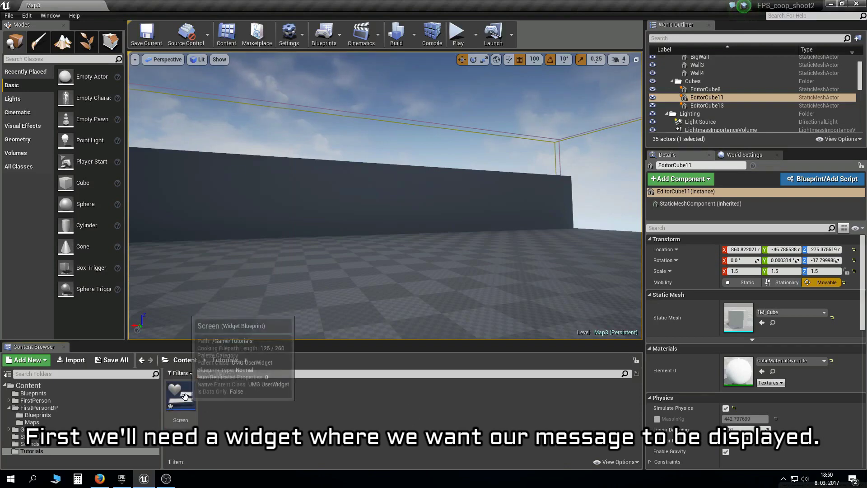
double_click(180, 398)
Add a Vertical Box from the Palette to the Screen canvas and enlarge it
click(63, 67)
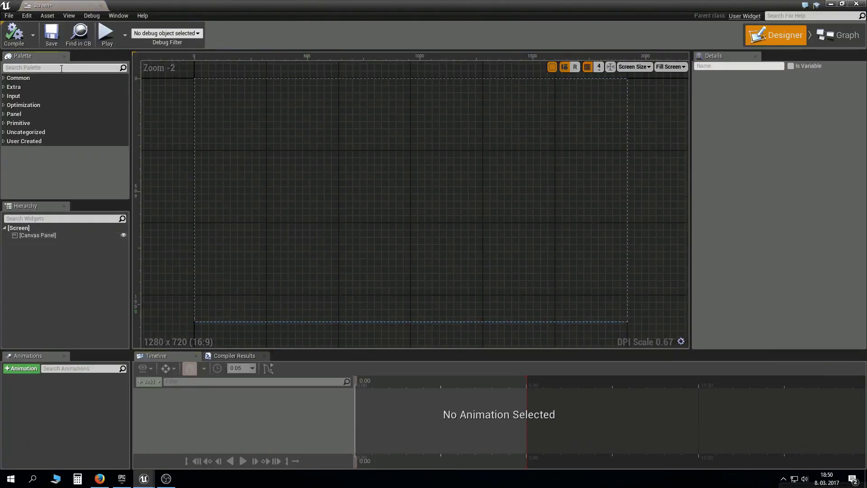
text(vert)
drag(44, 87, 559, 216)
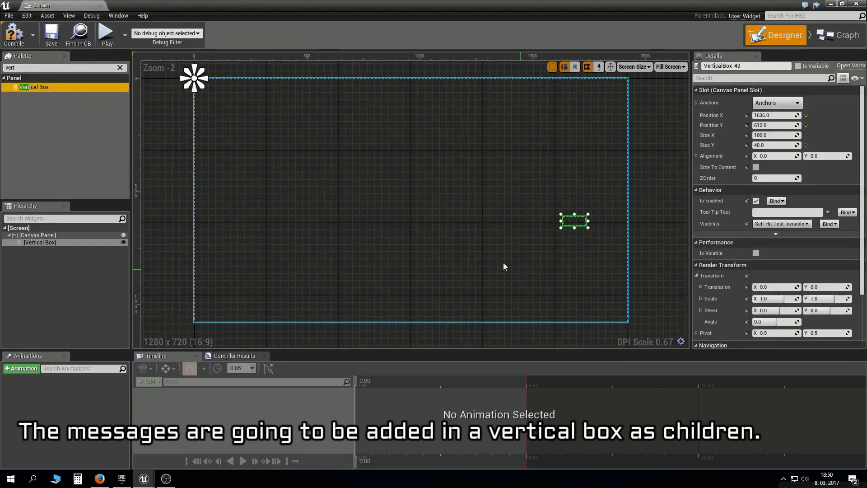
scroll(503, 262, up, 4)
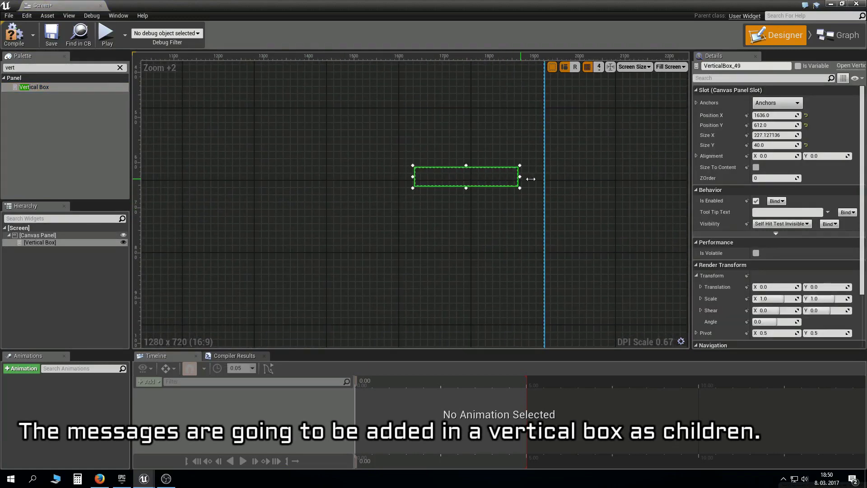
mouse_move(412, 176)
mouse_down()
mouse_move(365, 179)
mouse_move(399, 302)
mouse_up()
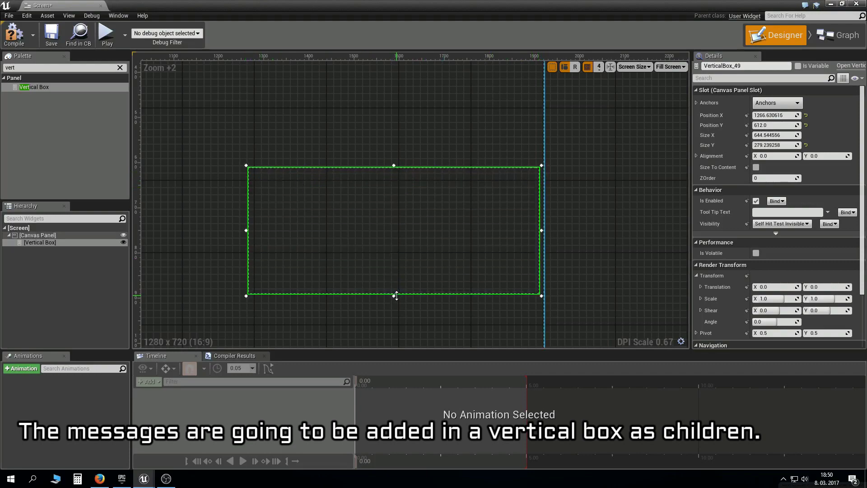
Anchor the Vertical Box to the right-middle of the canvas
click(192, 220)
scroll(192, 217, down, 5)
scroll(380, 217, down, 1)
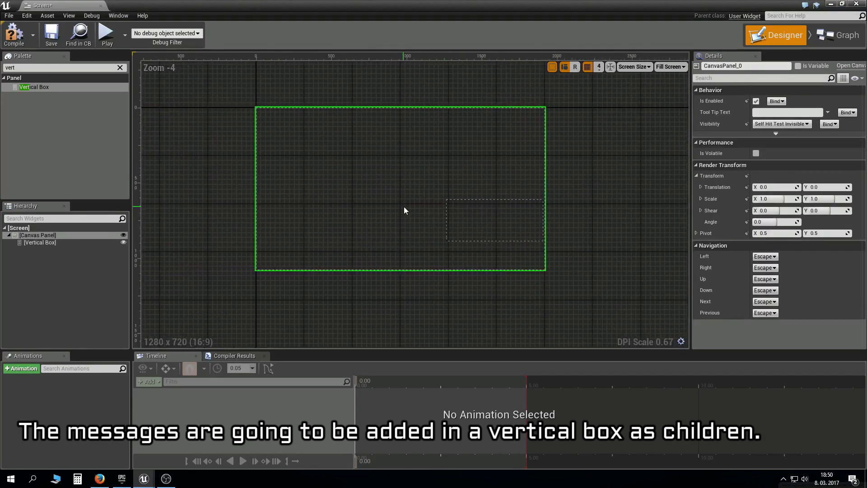
scroll(475, 231, up, 1)
click(477, 234)
click(776, 102)
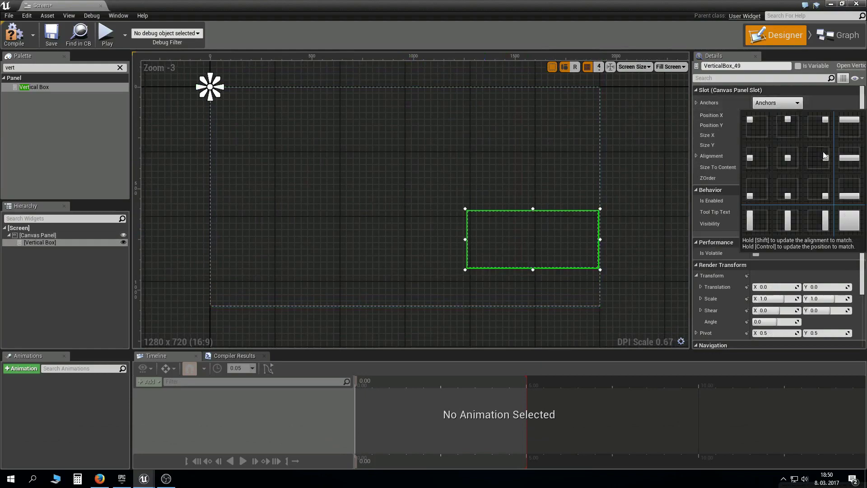
click(815, 156)
click(640, 187)
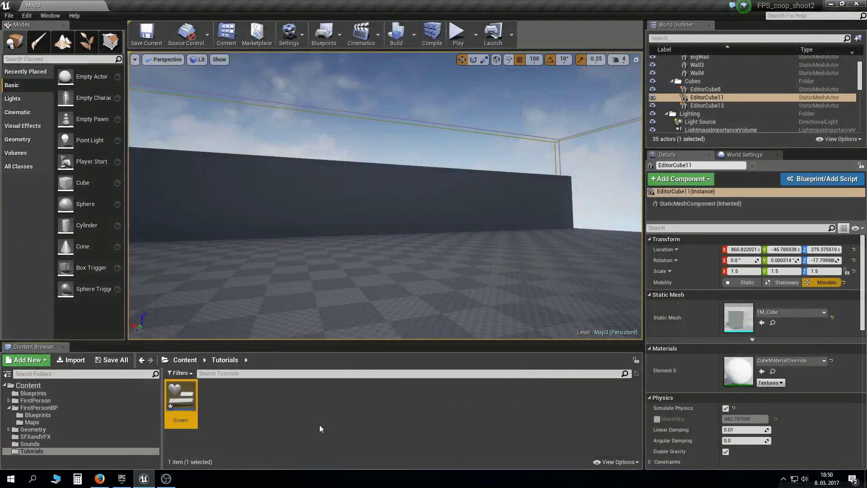
Create a second Widget Blueprint named Message in Tutorials and open it in the designer
right_click(212, 394)
mouse_move(231, 387)
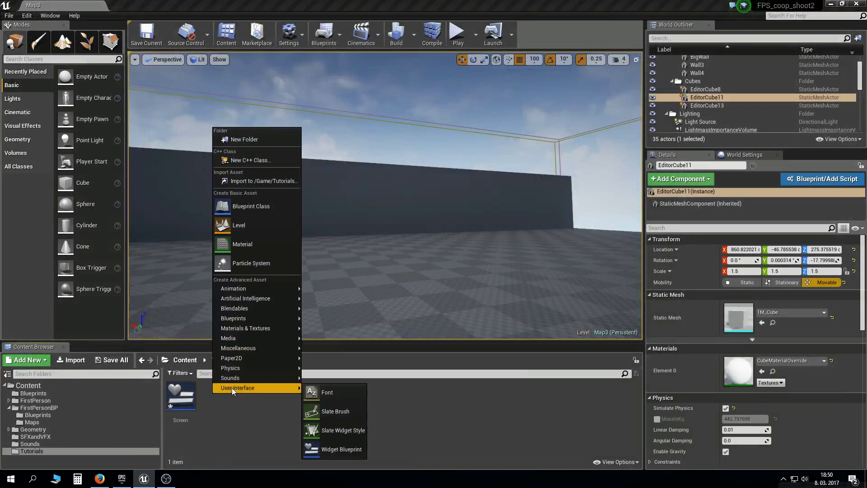
click(328, 447)
text(Message)
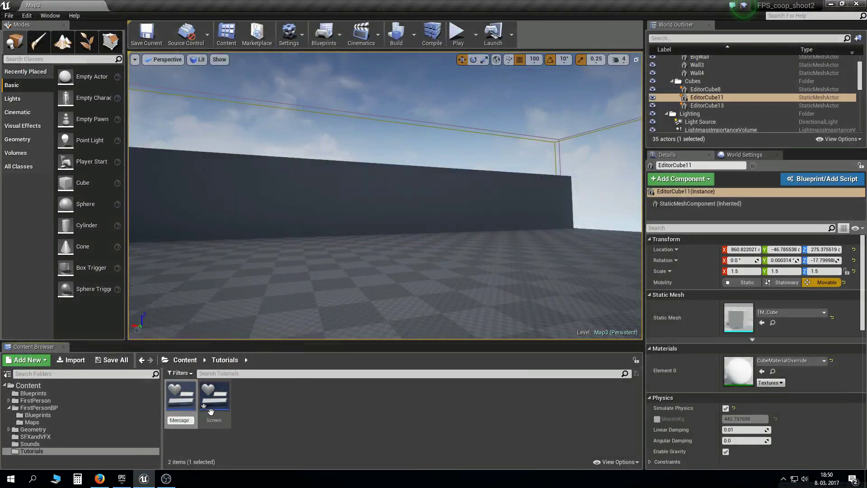
key(Return)
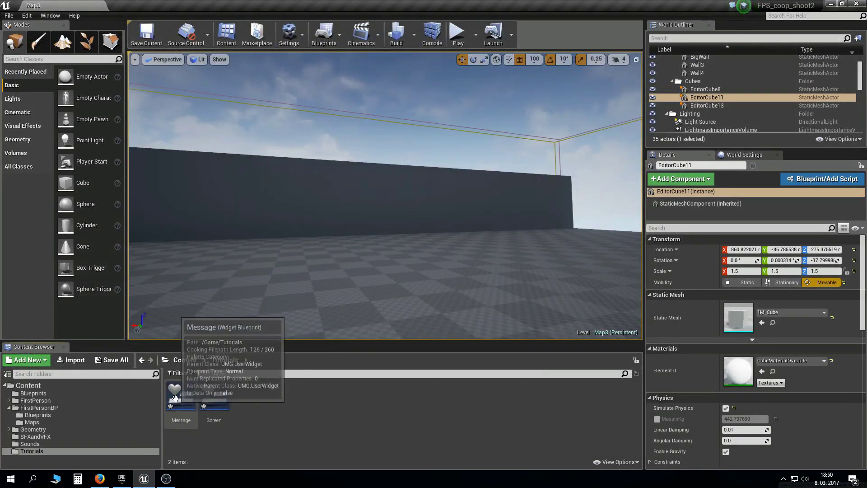
double_click(175, 399)
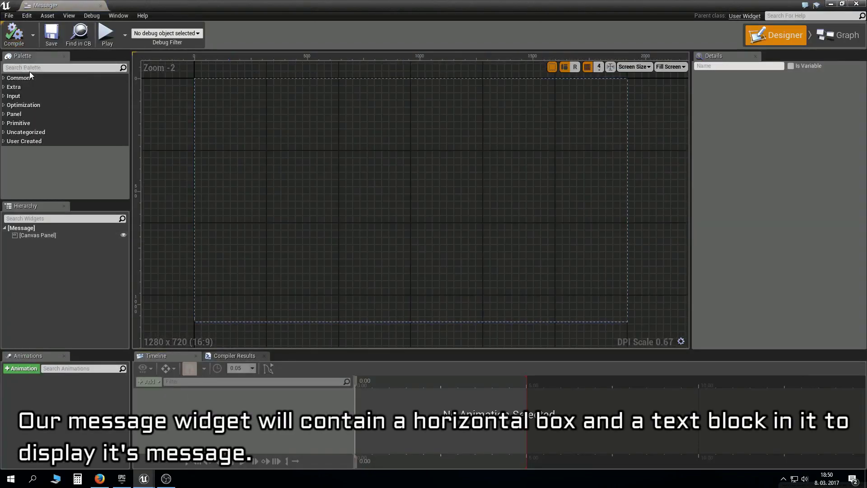
Replace the default Canvas Panel with a Vertical Box root holding a Horizontal Box
click(277, 148)
key(Delete)
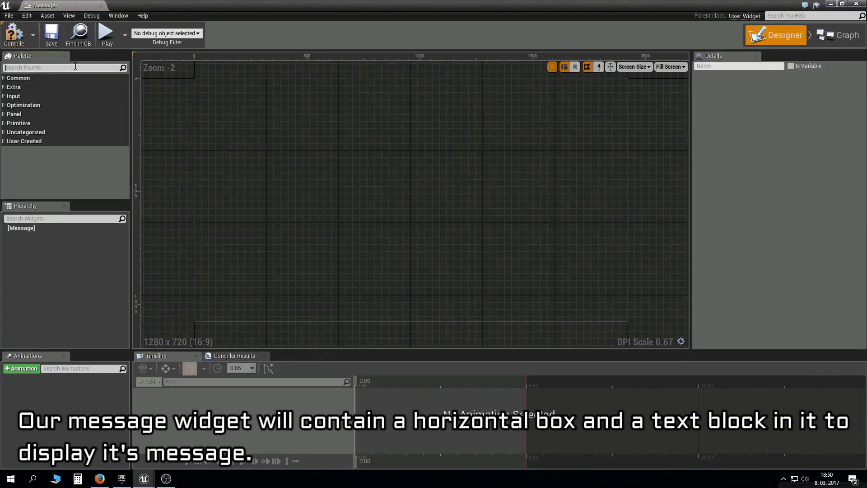
text(vert)
drag(81, 87, 276, 119)
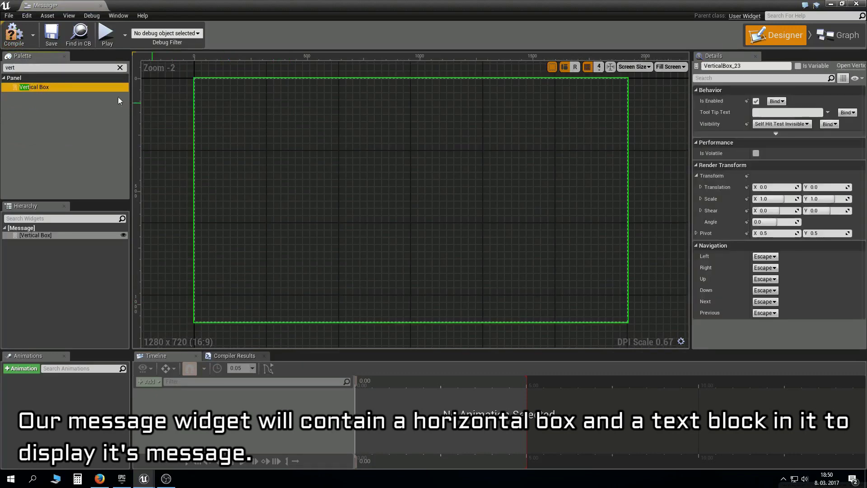
key(BackSpace)
key(BackSpace)
key(BackSpace)
text(hori)
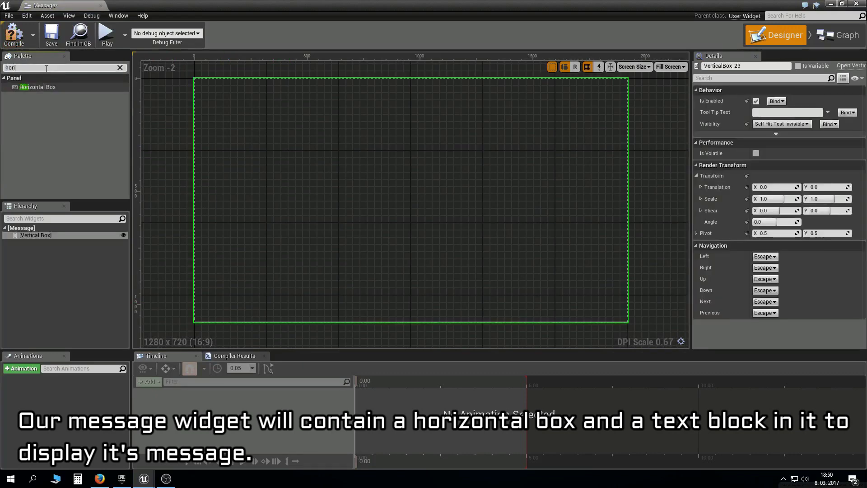
drag(55, 94, 248, 110)
Add a Text block inside the Horizontal Box and select it
click(61, 67)
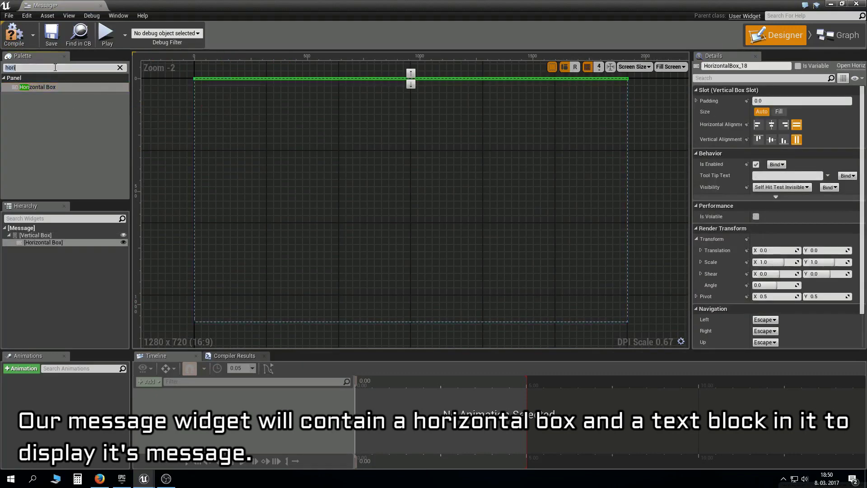
text(text)
drag(25, 86, 31, 242)
scroll(291, 173, up, 5)
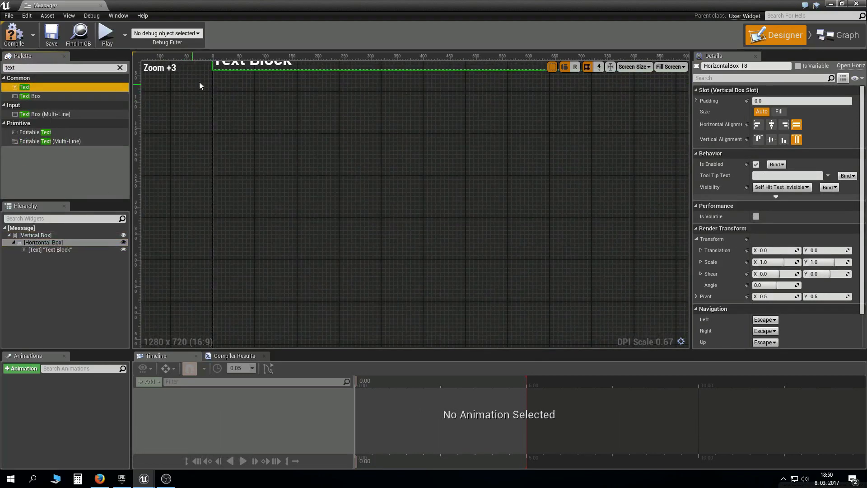
scroll(292, 174, up, 3)
click(291, 173)
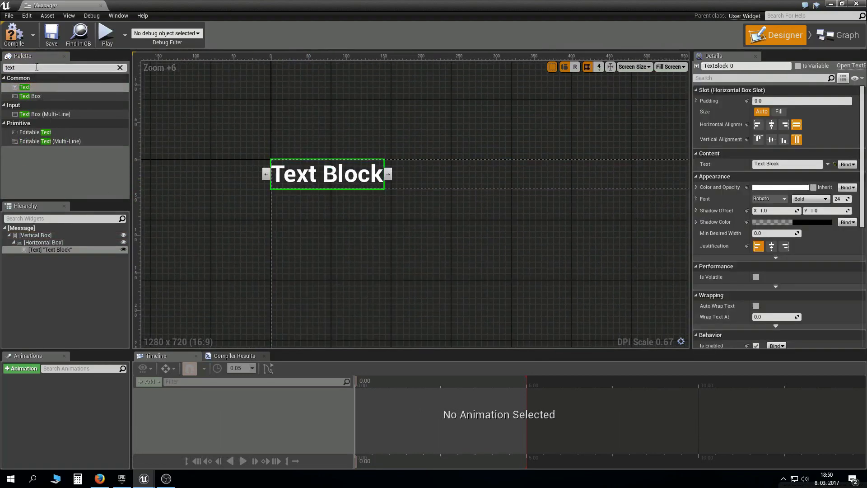
click(325, 122)
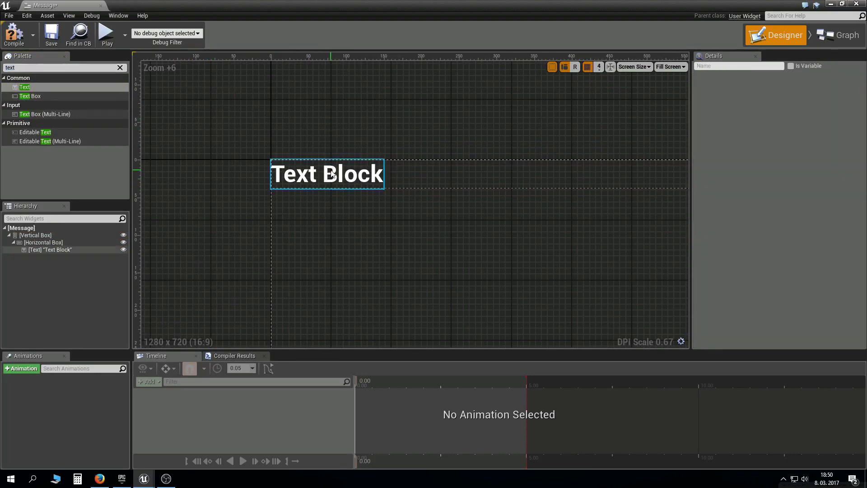
Change the text block's wording to 'Message goes here'
double_click(329, 175)
text(M)
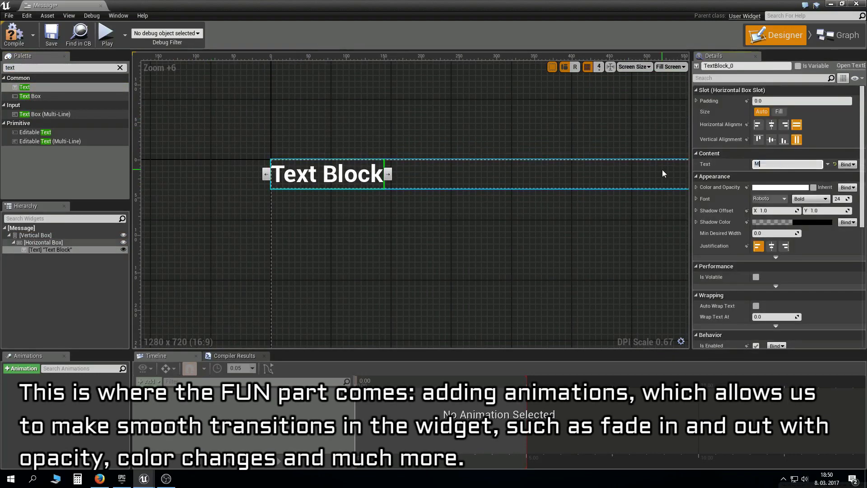
text(essage goes here)
key(Return)
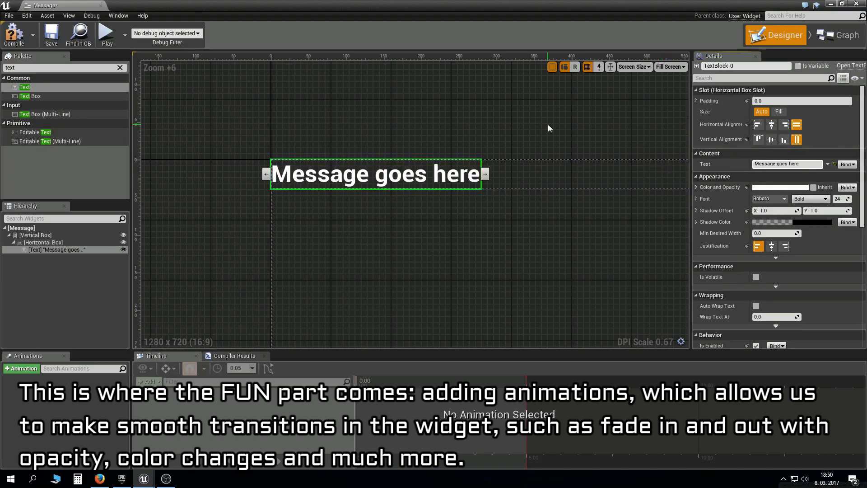
Rename the text widget to Message as a variable and add a new animation
click(738, 68)
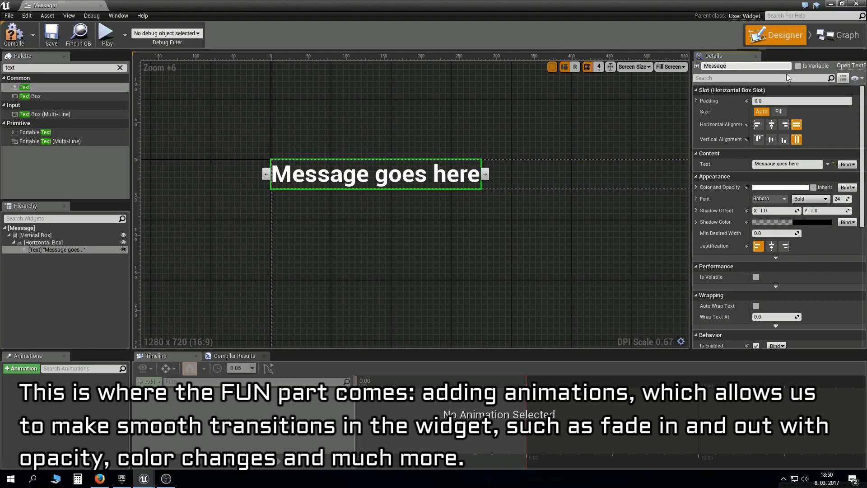
click(501, 126)
click(387, 169)
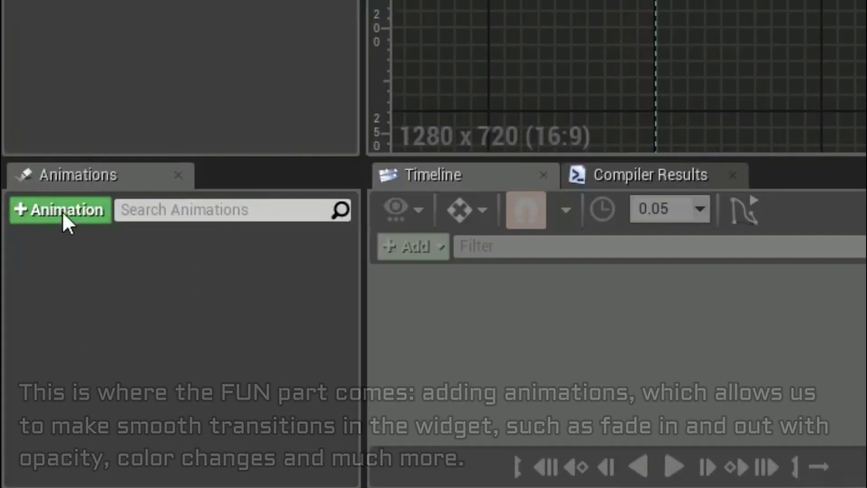
click(22, 370)
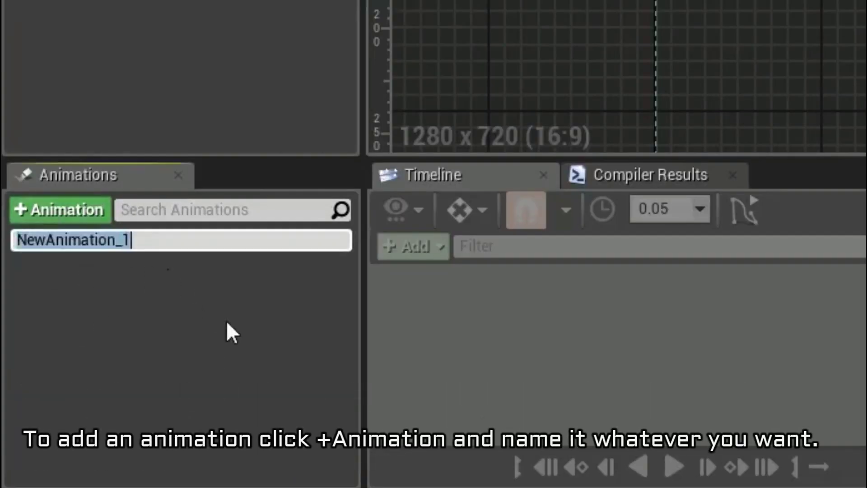
Name the animation FadeIn and key Message's Color and Opacity at alpha 0 at 0.00
text(FadeIn)
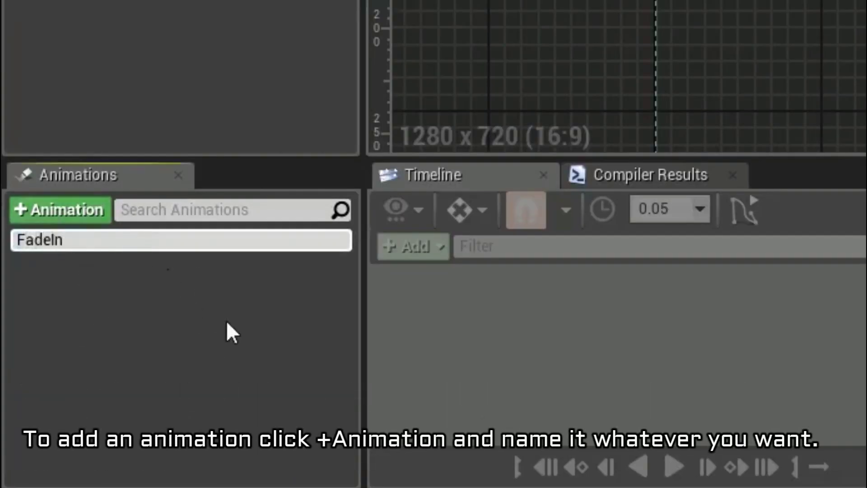
key(Return)
click(107, 242)
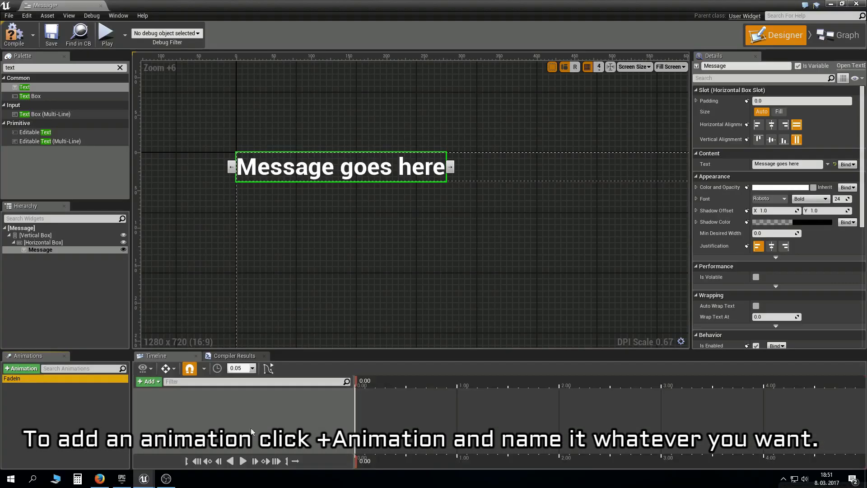
click(770, 187)
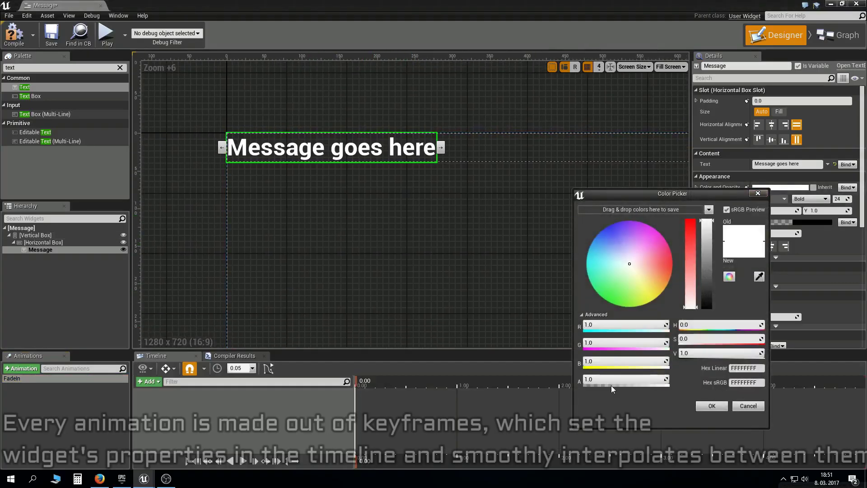
drag(663, 379, 584, 379)
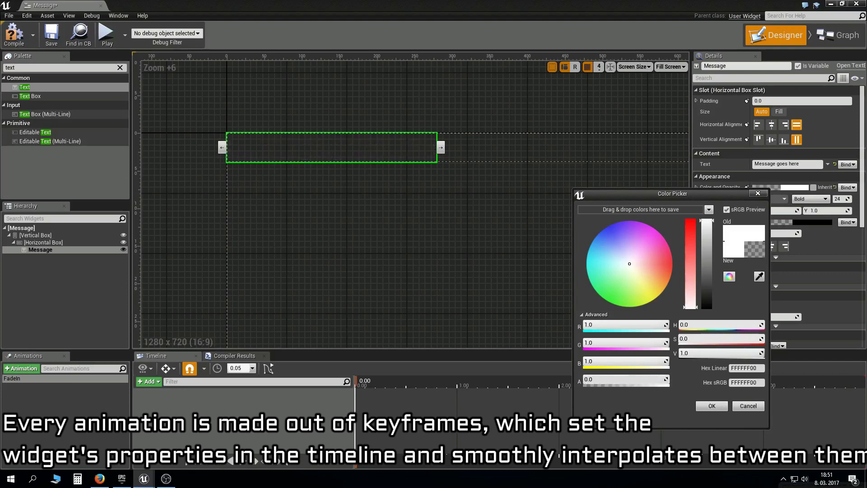
click(726, 406)
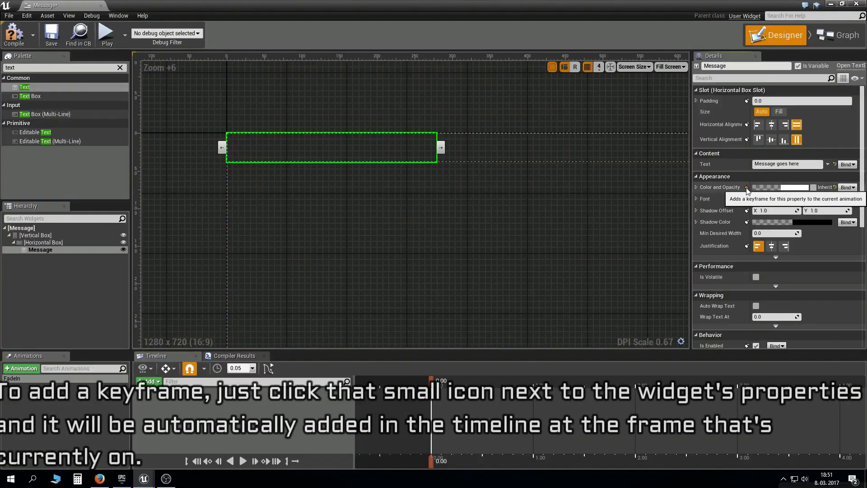
click(307, 130)
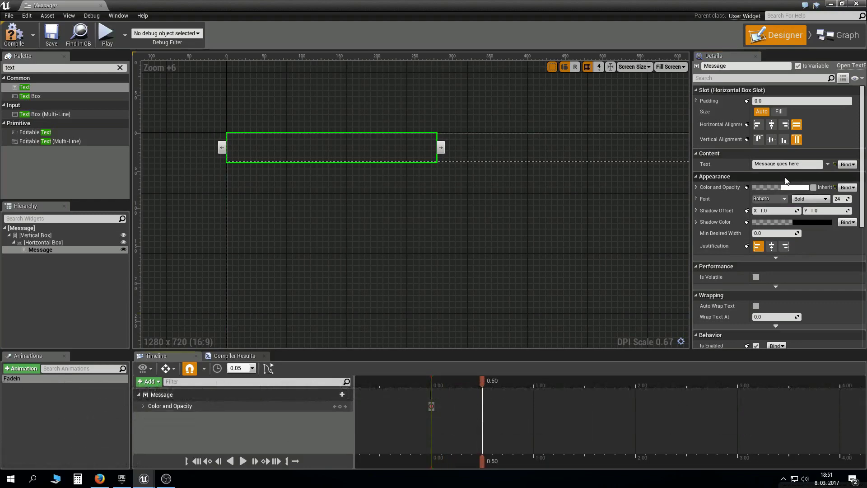
Key Message's Color and Opacity at full alpha 1.0 at 0.50, then preview the fade-in
click(770, 188)
drag(616, 378, 618, 377)
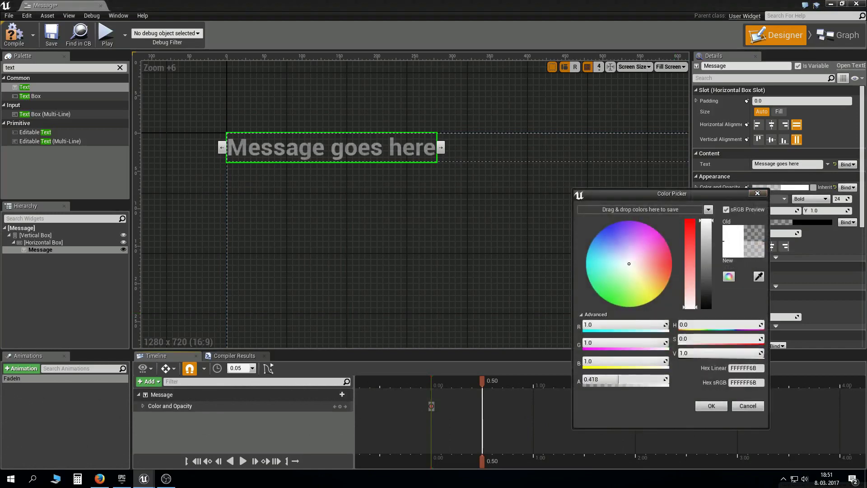
click(711, 406)
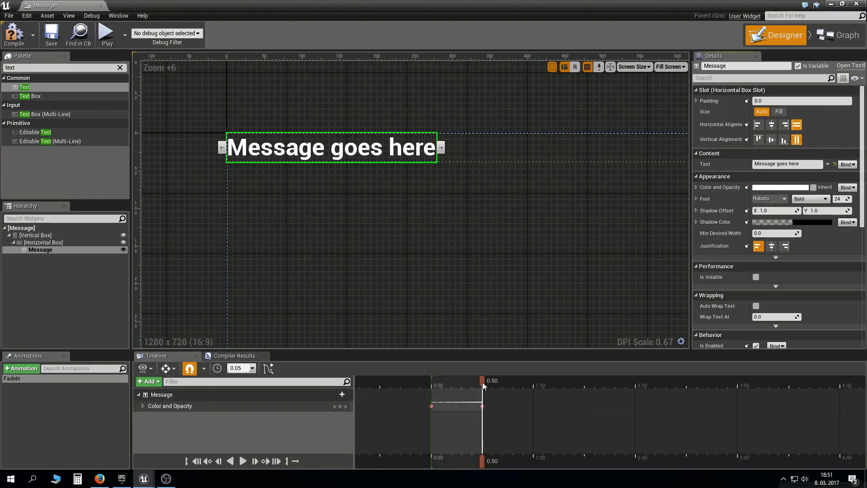
drag(480, 381, 431, 391)
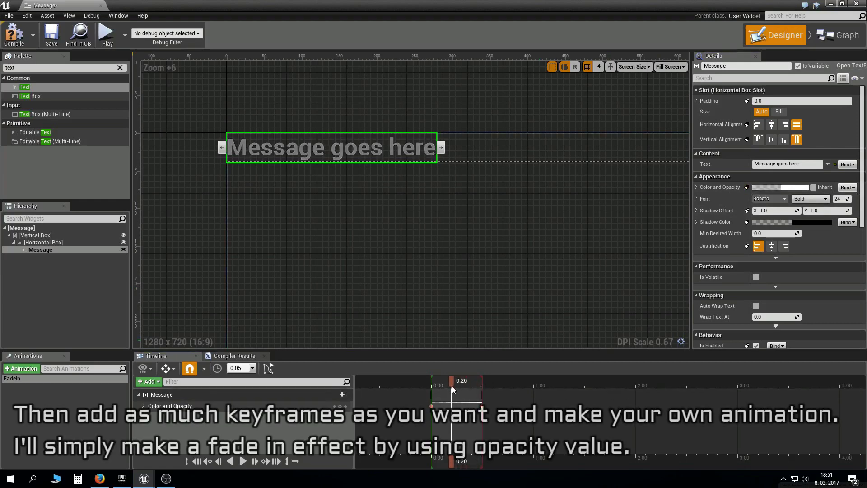
click(232, 461)
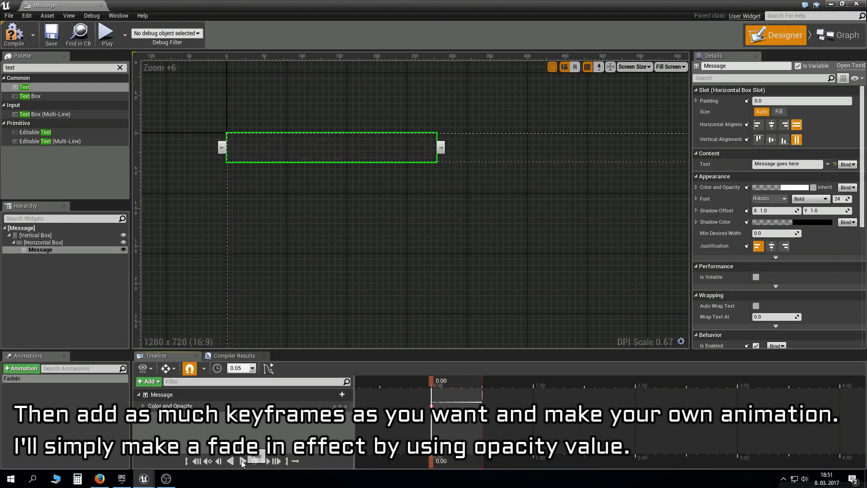
click(231, 461)
scroll(396, 195, up, 1)
scroll(393, 209, up, 2)
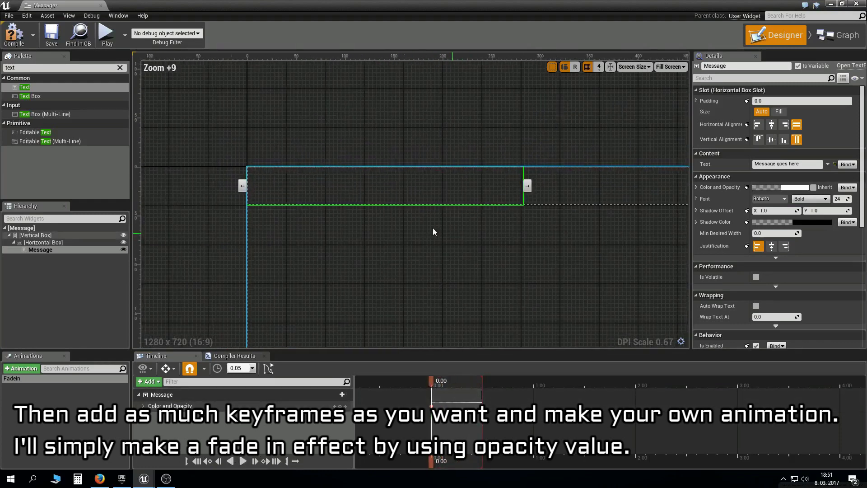
Give the Message text a semi-transparent shadow colour with Shadow Offset 5,5
click(788, 221)
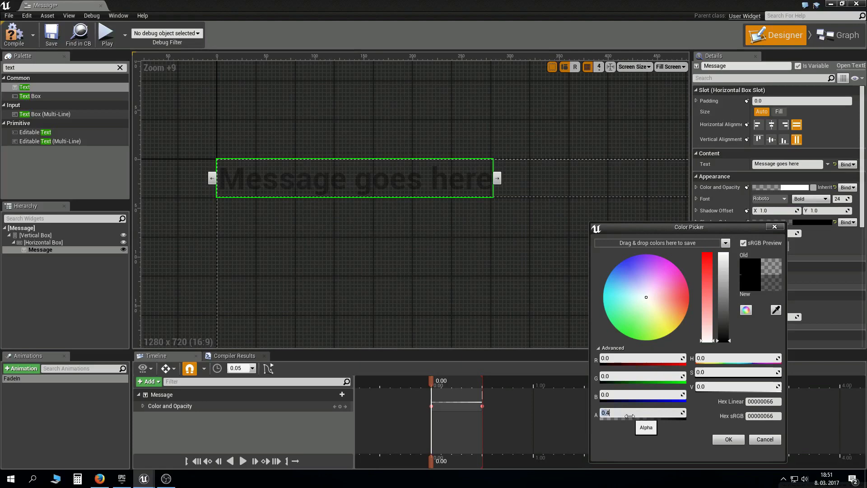
click(713, 438)
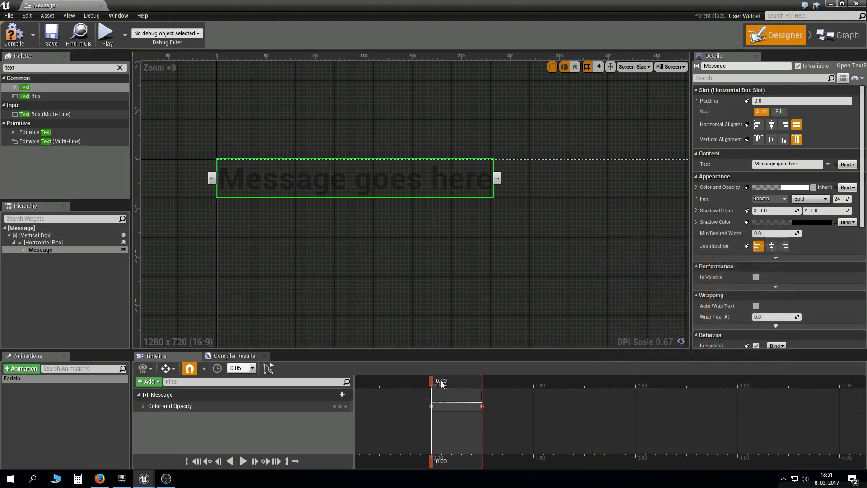
drag(441, 384, 487, 383)
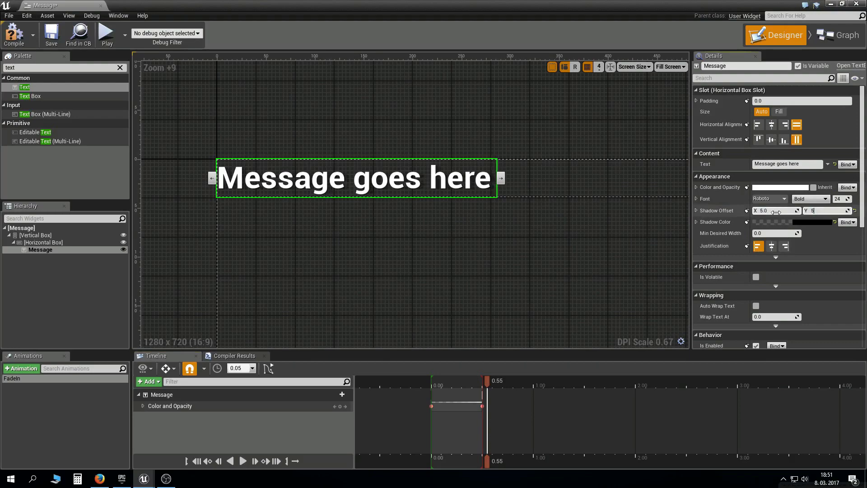
click(429, 236)
scroll(351, 202, up, 5)
scroll(351, 202, up, 1)
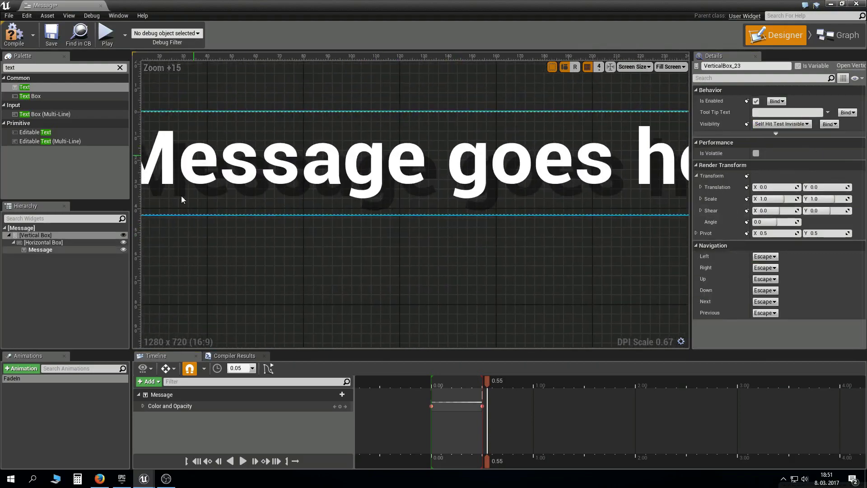
mouse_move(181, 196)
right_down()
mouse_move(392, 244)
mouse_move(567, 252)
right_up()
scroll(465, 242, down, 3)
click(469, 240)
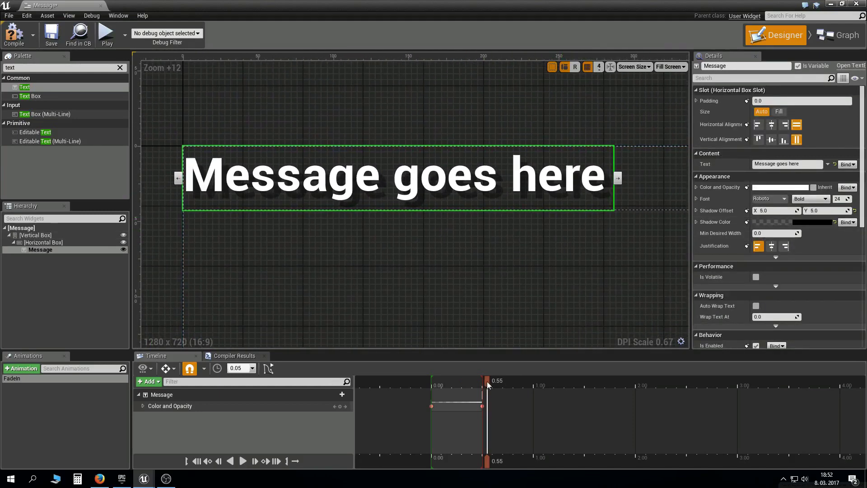
Key the Shadow Color at alpha 0 at 0.00 in FadeIn
drag(488, 385, 432, 384)
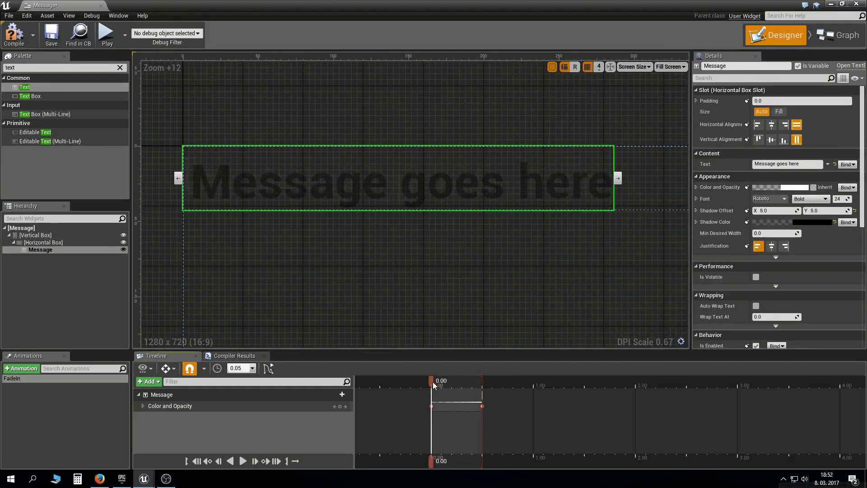
click(766, 222)
text(0)
key(Return)
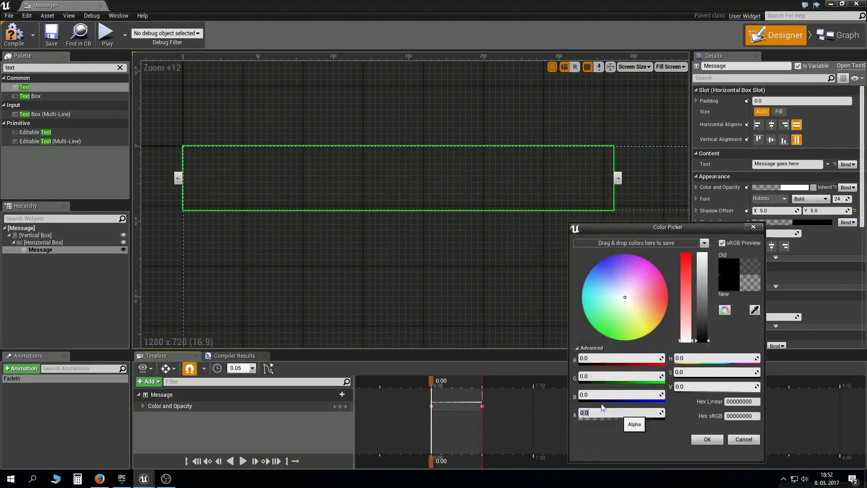
click(698, 439)
click(747, 222)
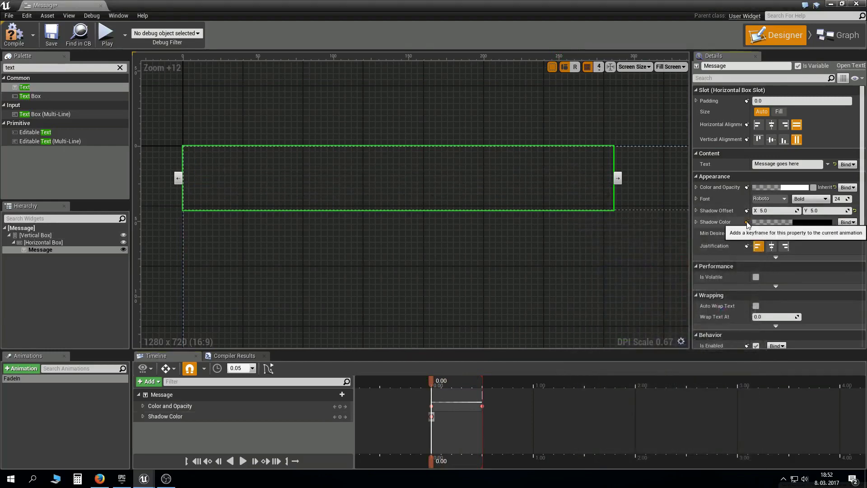
Key the Shadow Color at alpha 0.4 at 0.50 and preview FadeIn
drag(446, 387, 476, 382)
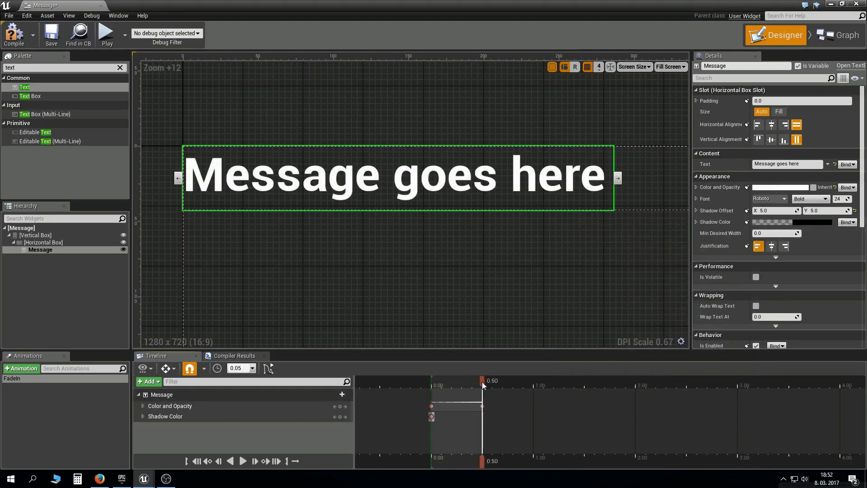
click(781, 221)
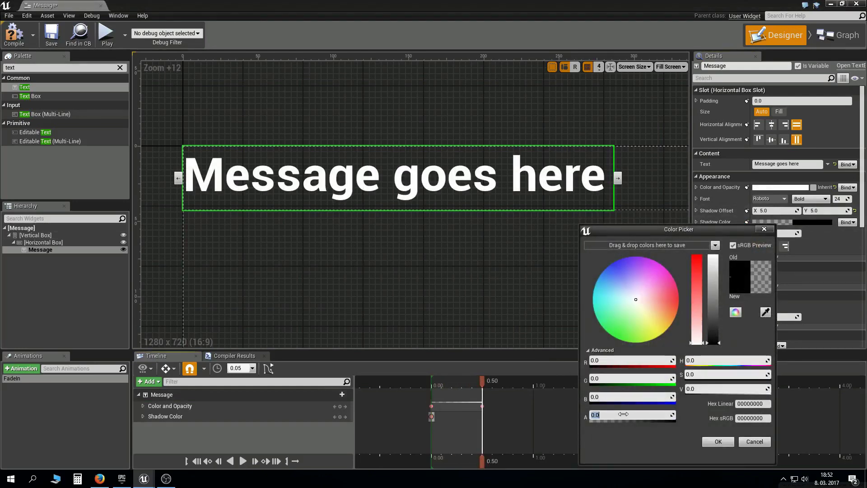
text(0.4)
key(Return)
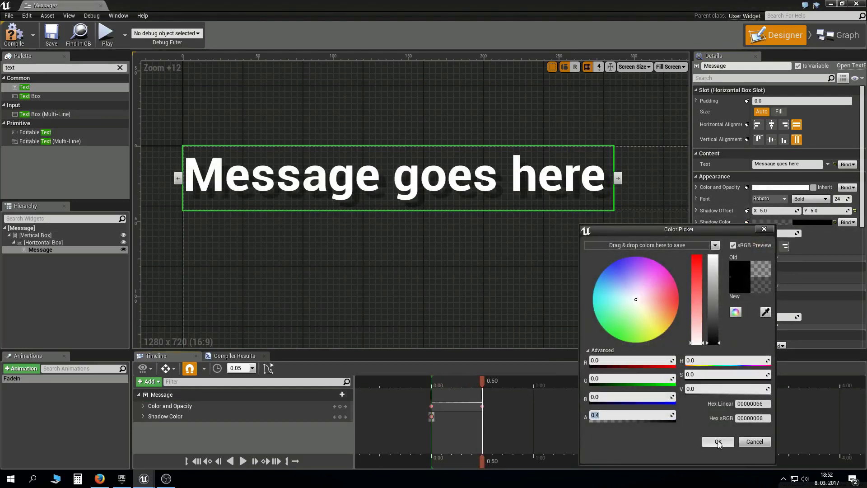
click(718, 442)
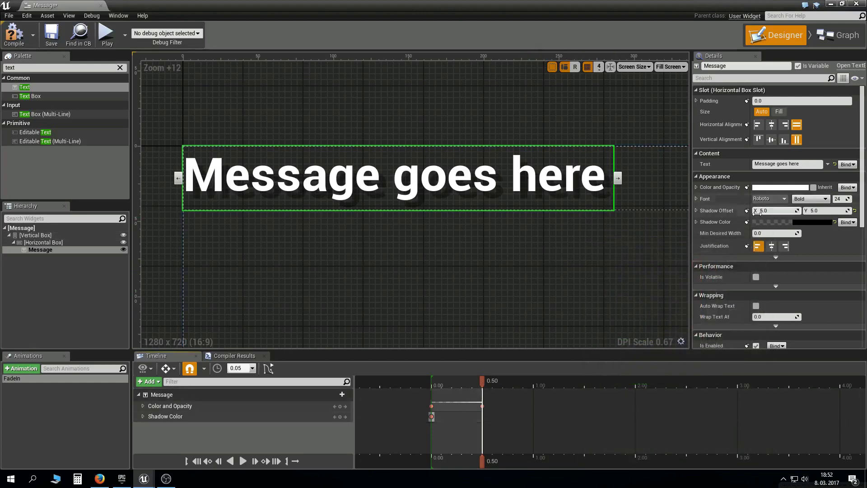
drag(481, 386, 432, 390)
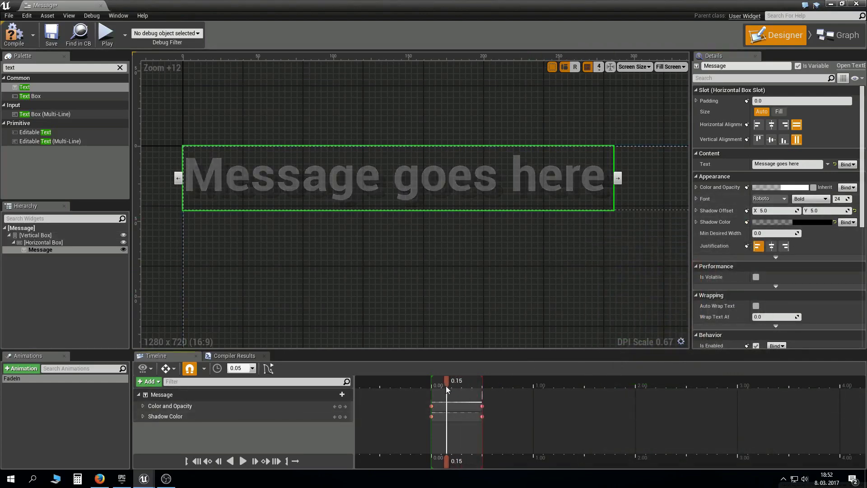
click(242, 461)
click(231, 460)
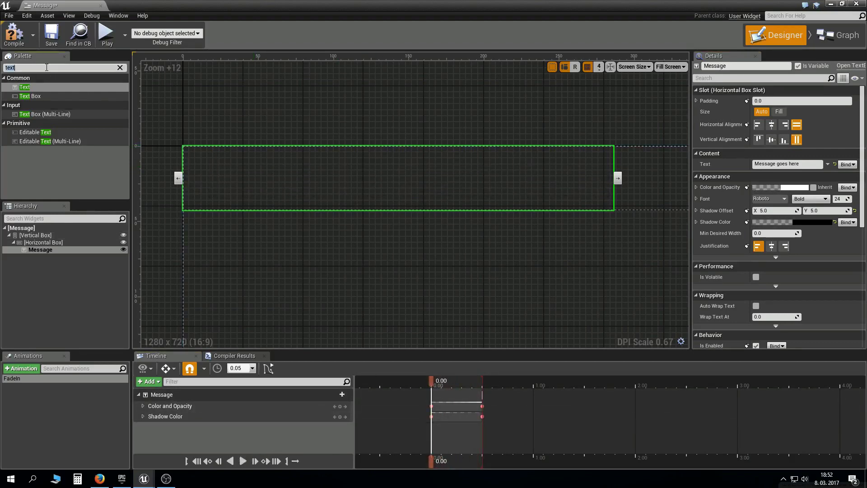
Insert a Spacer before Message in the Horizontal Box with Size X 25
text(spacer)
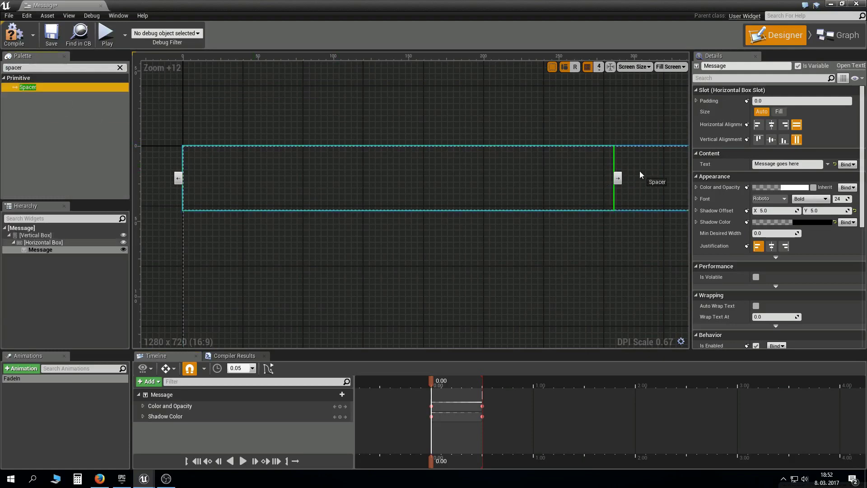
drag(47, 85, 609, 177)
click(608, 178)
click(772, 164)
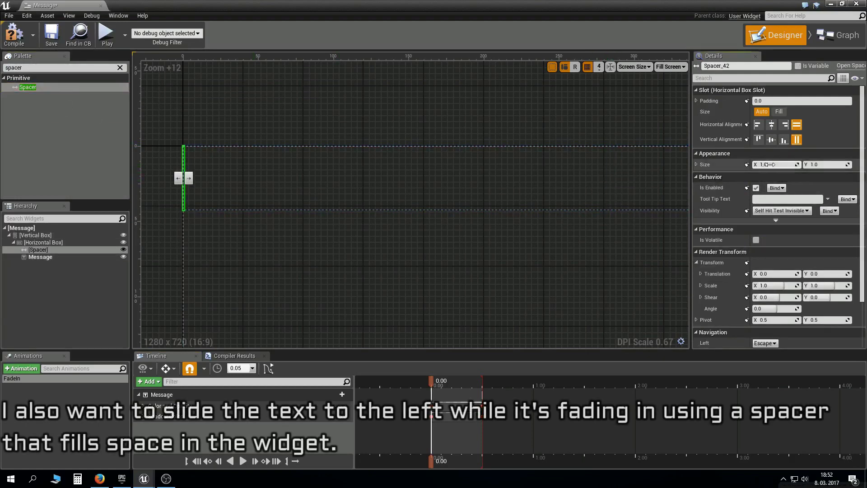
text(2)
key(Return)
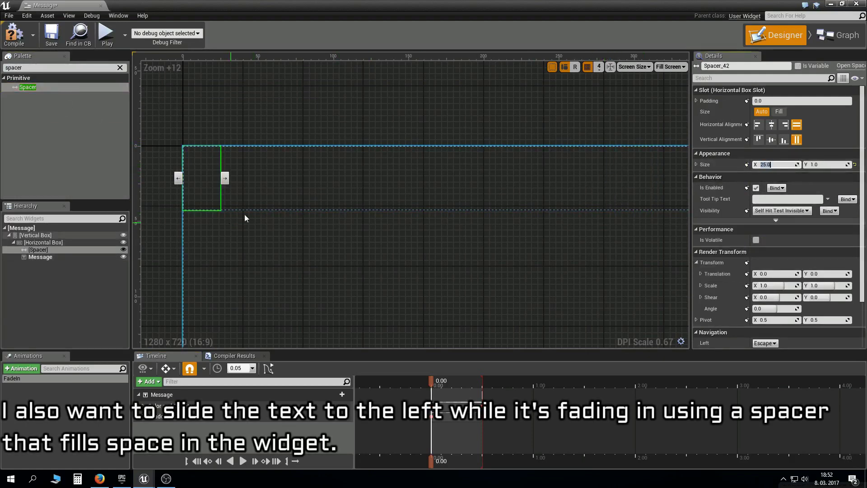
click(261, 194)
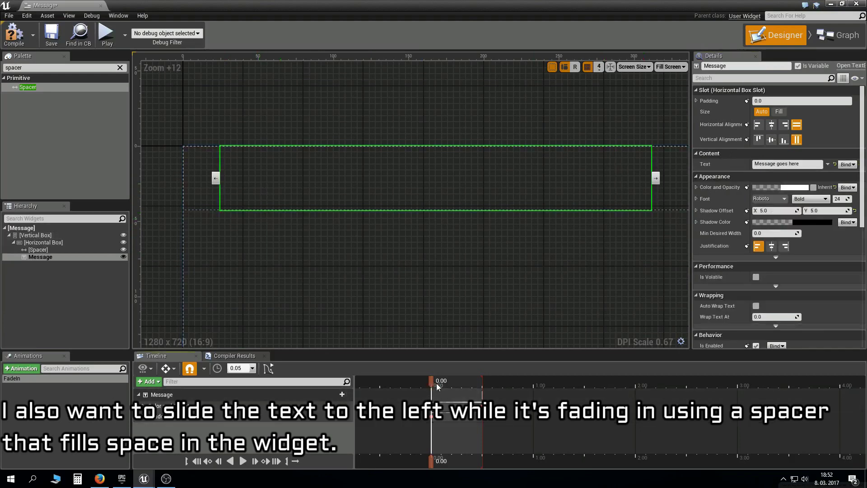
Key the Spacer's Size X at 25 at 0.00 and 0 at 0.50
drag(436, 383, 481, 383)
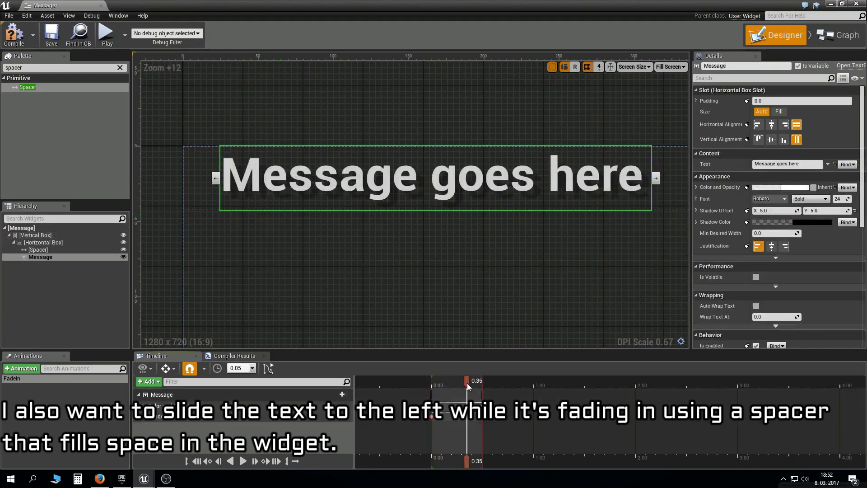
click(200, 197)
drag(482, 382, 432, 380)
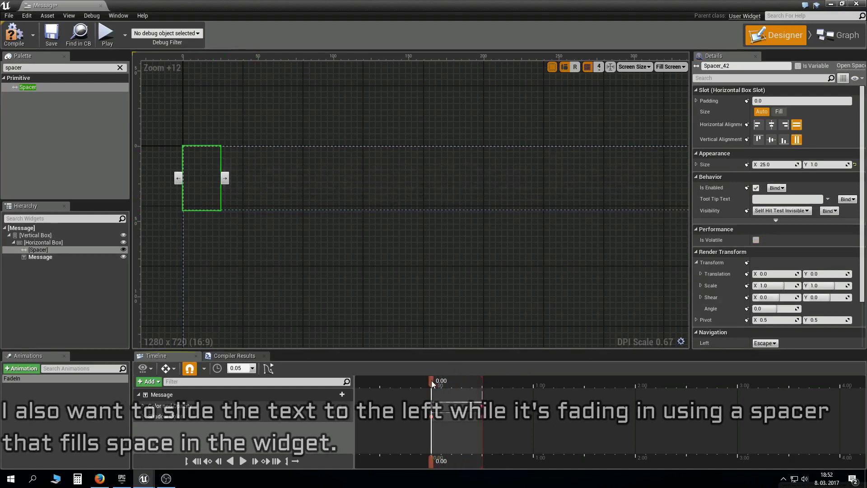
click(746, 165)
drag(431, 381, 481, 382)
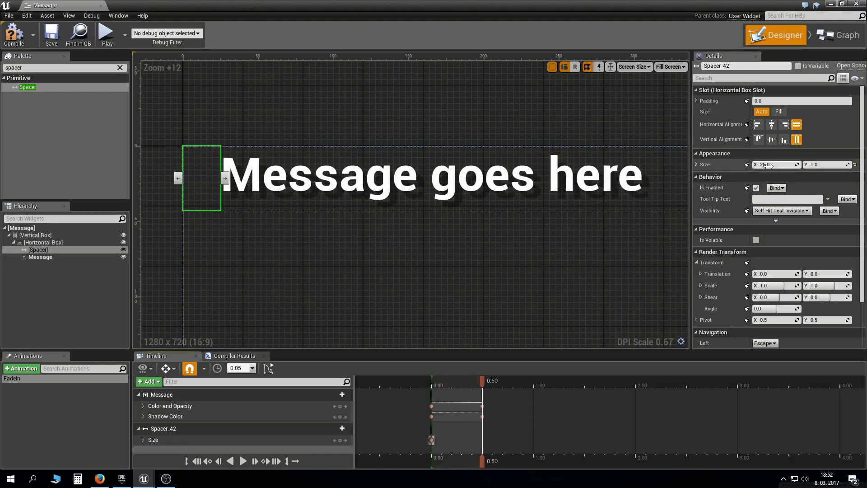
text(0)
key(Return)
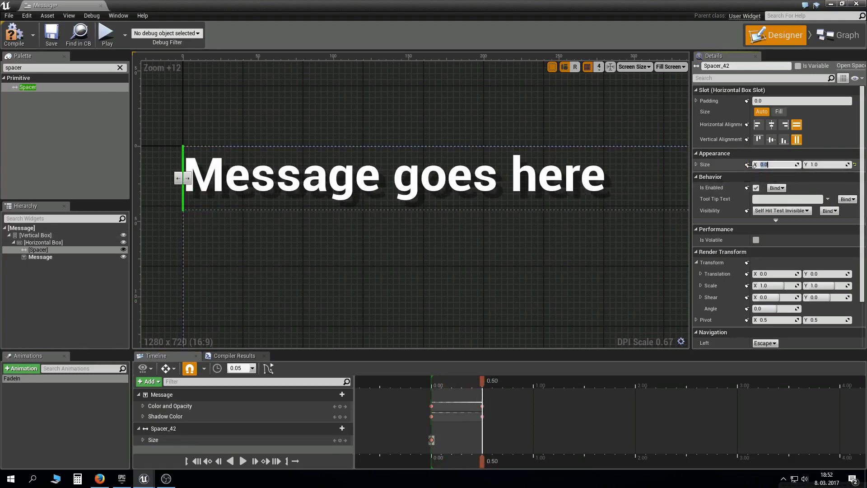
click(747, 165)
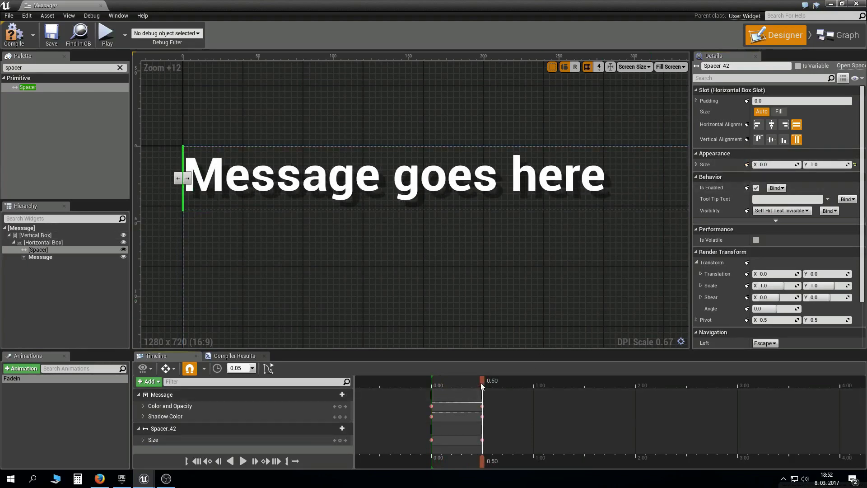
drag(481, 383, 434, 383)
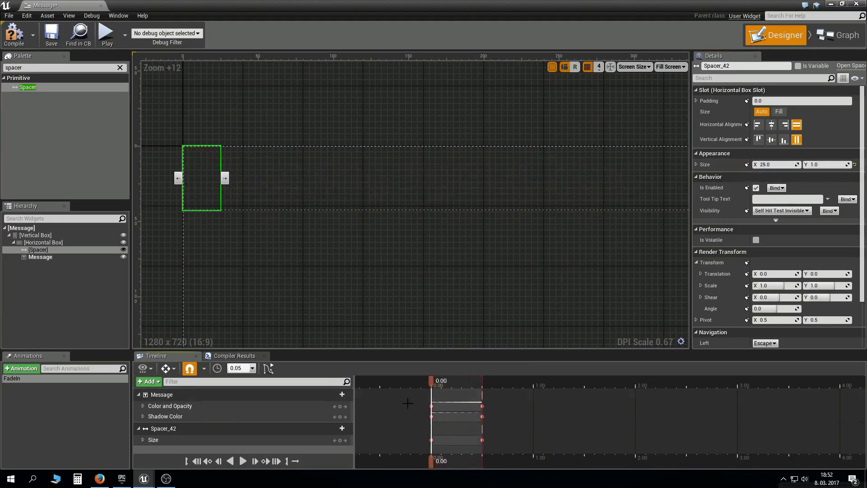
click(309, 305)
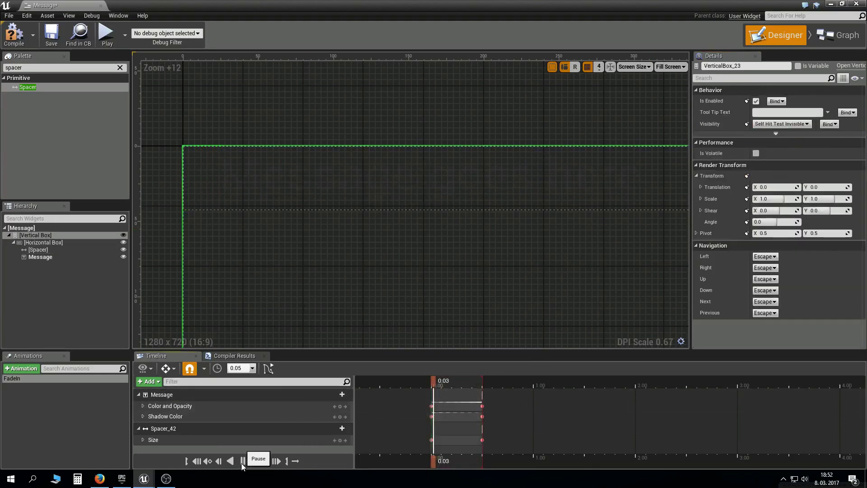
Preview the combined fade and slide animation forward and in reverse
click(230, 459)
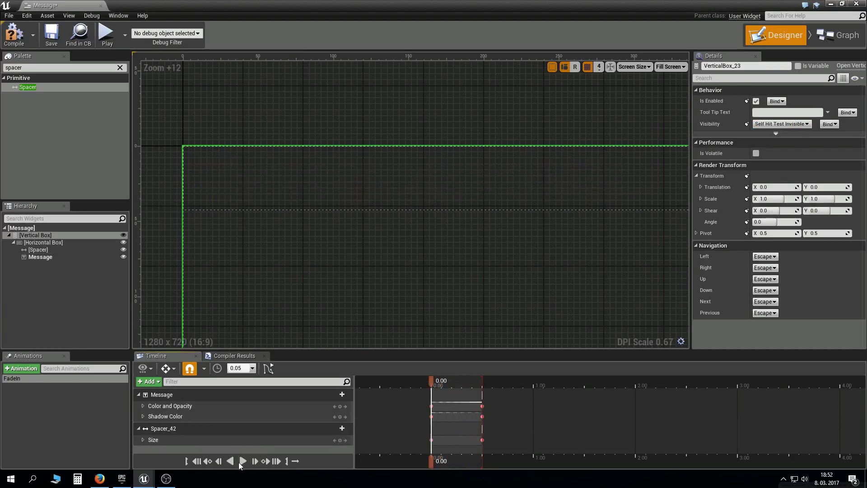
click(243, 459)
click(231, 459)
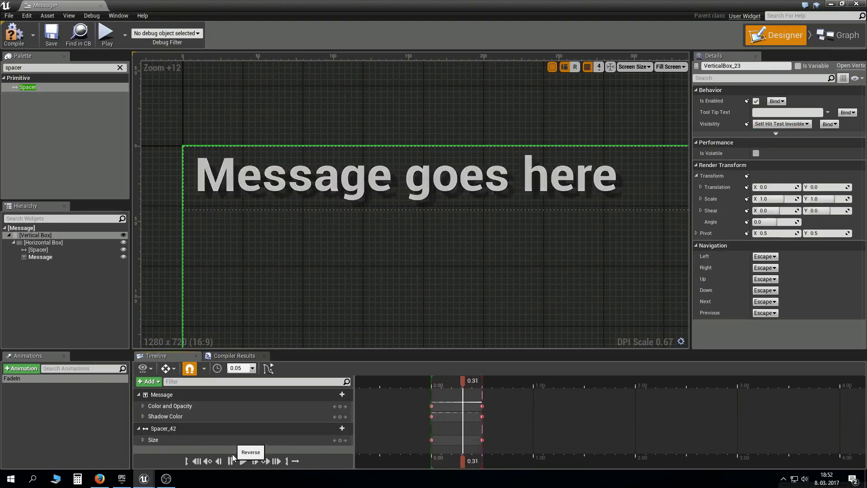
scroll(384, 273, down, 2)
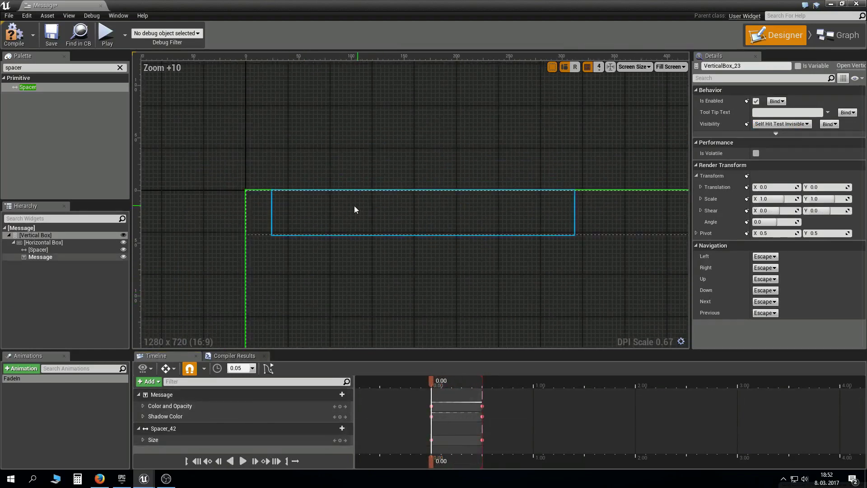
drag(431, 384, 482, 384)
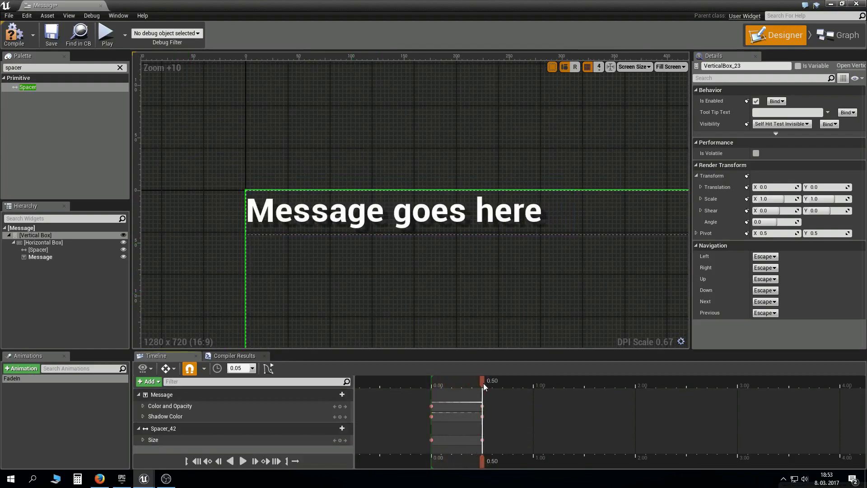
Set the Message text's Color and Opacity and Shadow Color alpha to 0 by default
click(362, 218)
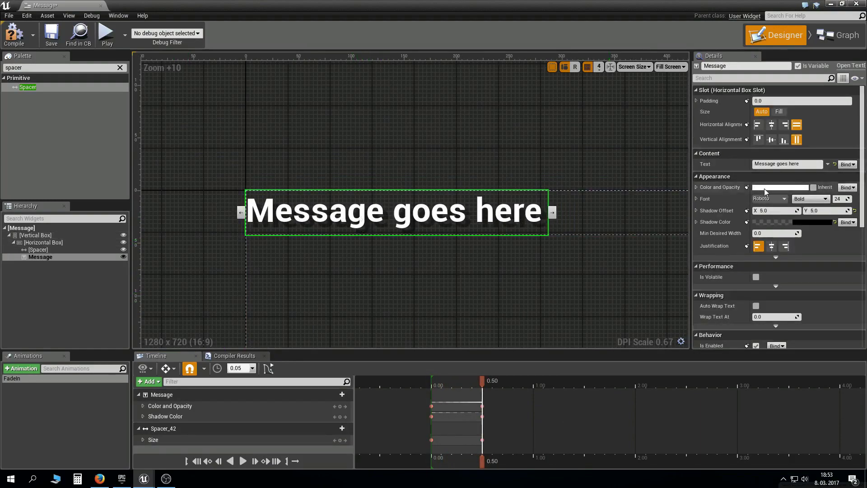
click(764, 187)
drag(640, 383, 578, 383)
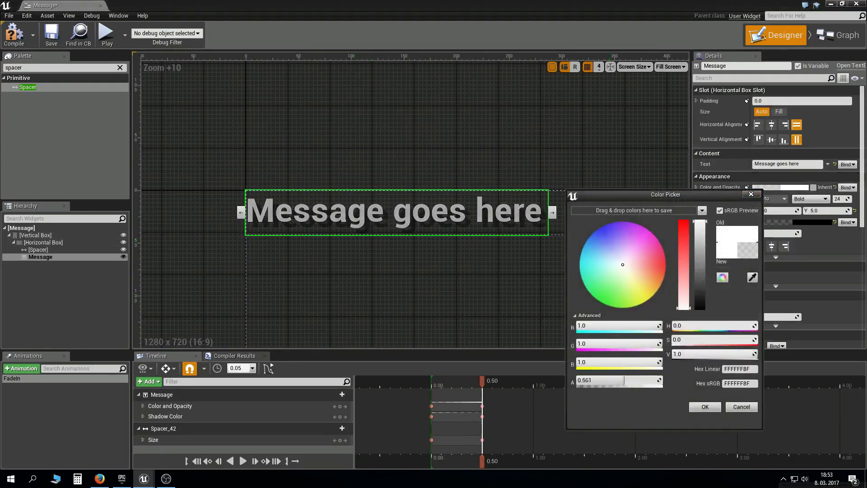
click(704, 407)
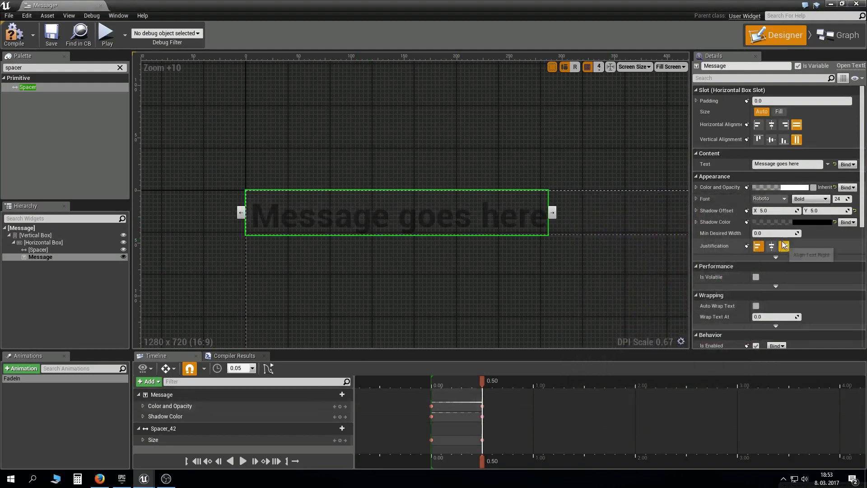
click(776, 221)
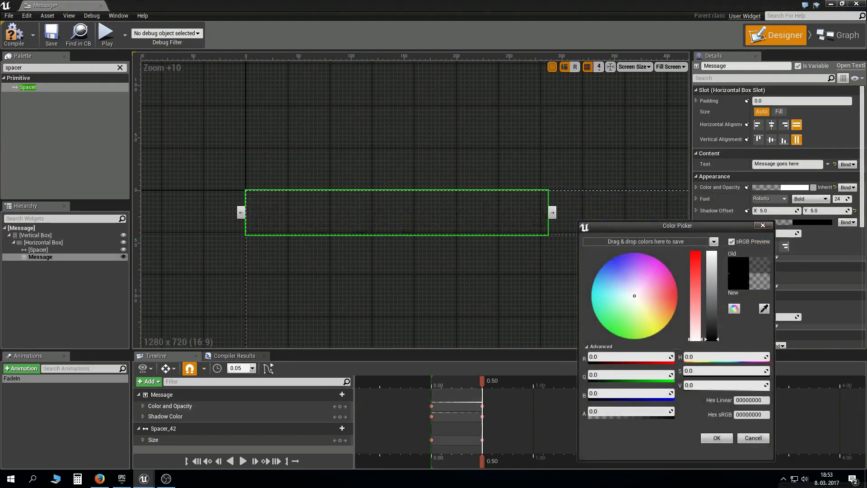
click(713, 439)
click(227, 148)
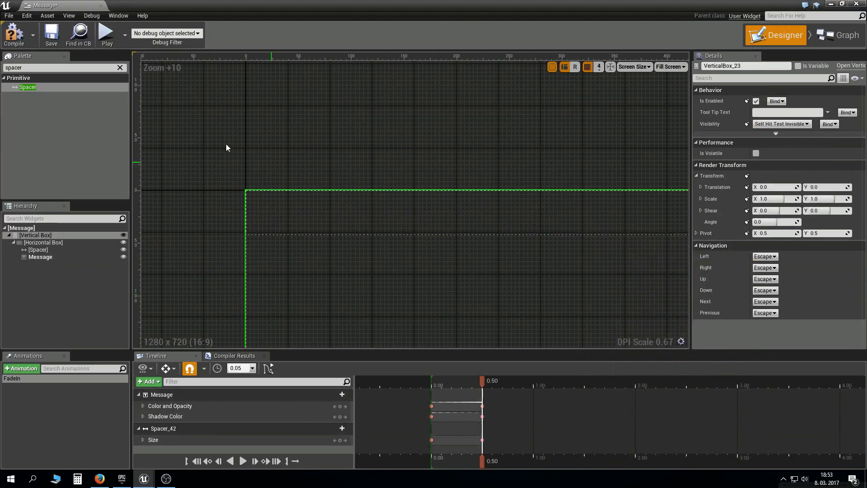
Compile the Message widget and switch to its Event Graph
click(15, 36)
click(482, 217)
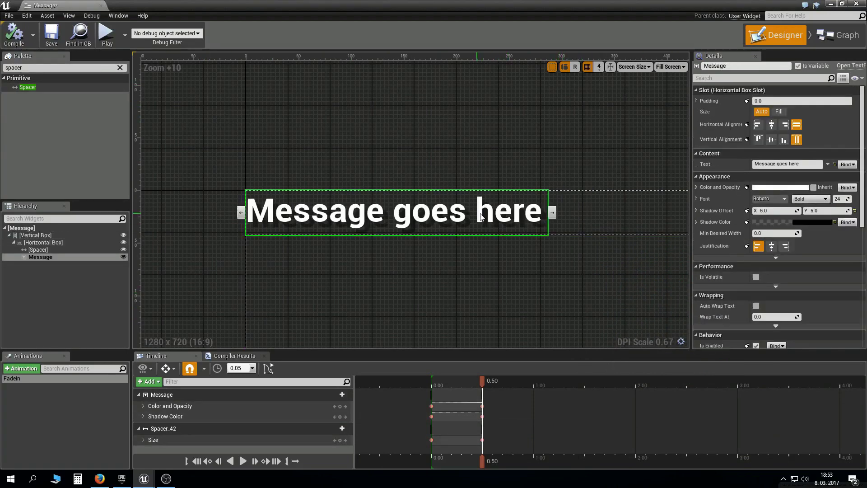
drag(482, 380, 435, 381)
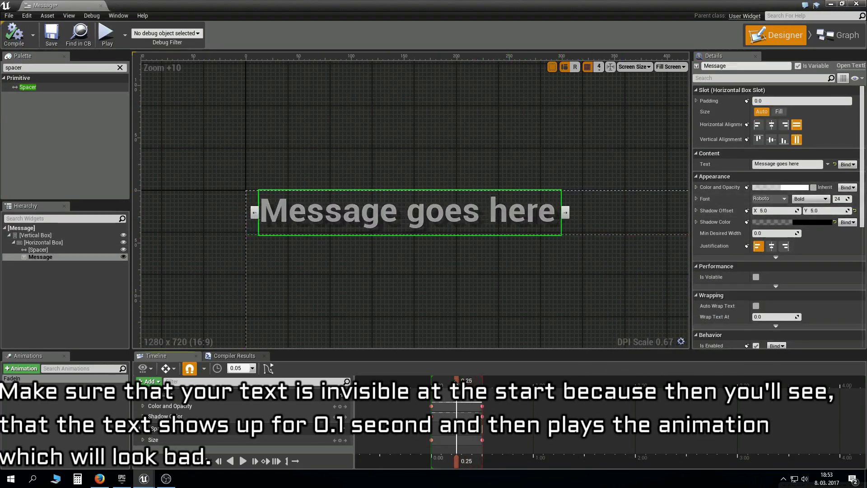
click(643, 111)
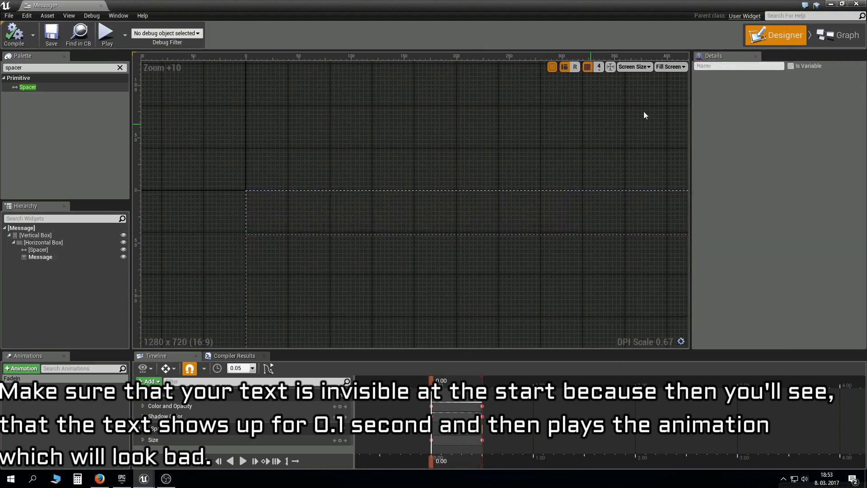
click(836, 37)
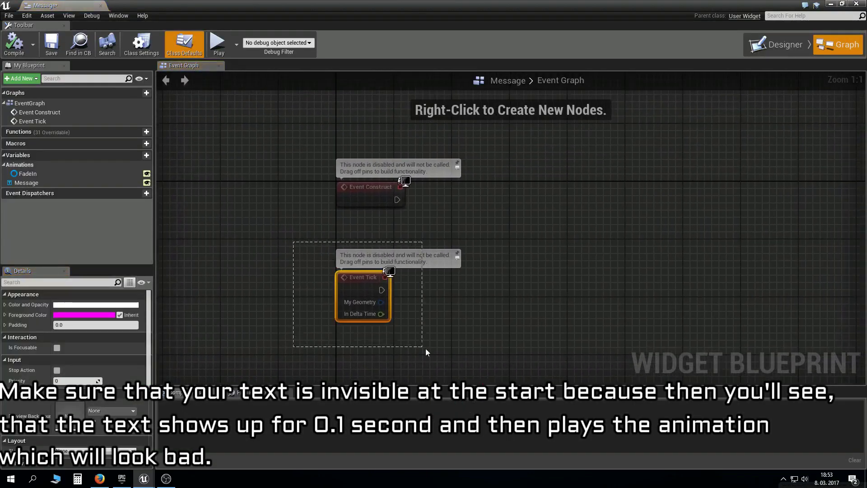
Replace Event Tick with Event Construct playing the FadeIn animation, followed by a Delay node
key(Delete)
drag(77, 164, 408, 246)
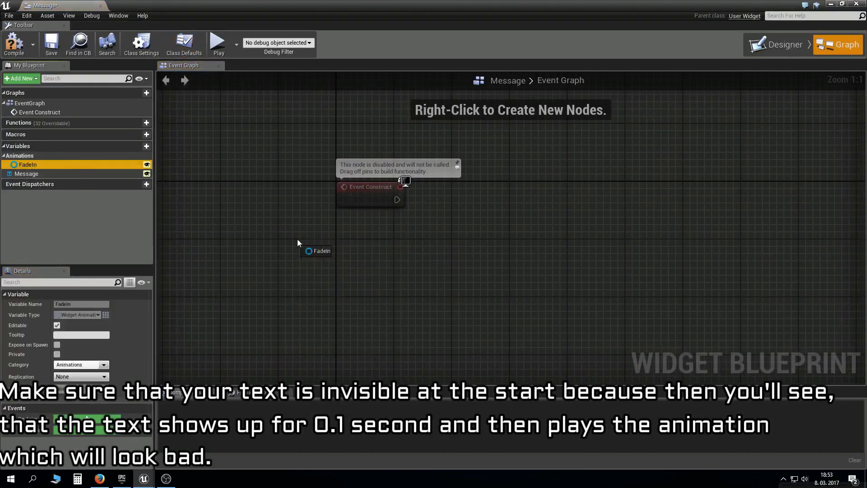
drag(462, 244, 480, 234)
text(play)
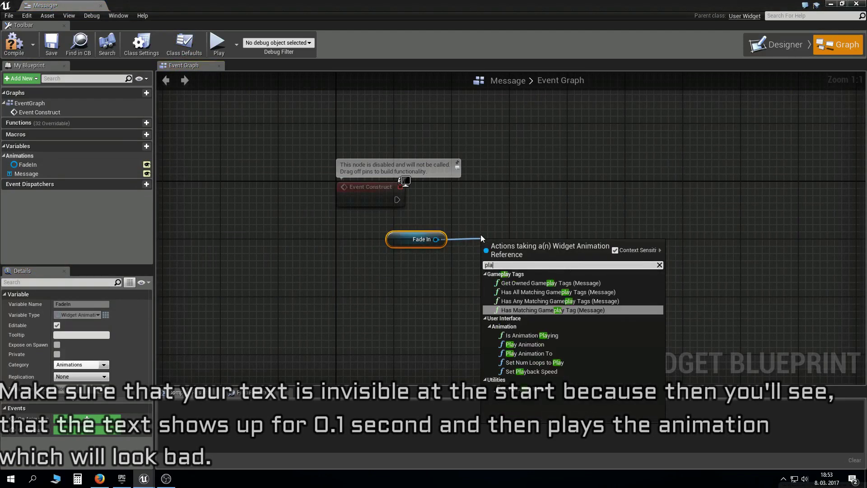
key(Return)
drag(510, 264, 489, 200)
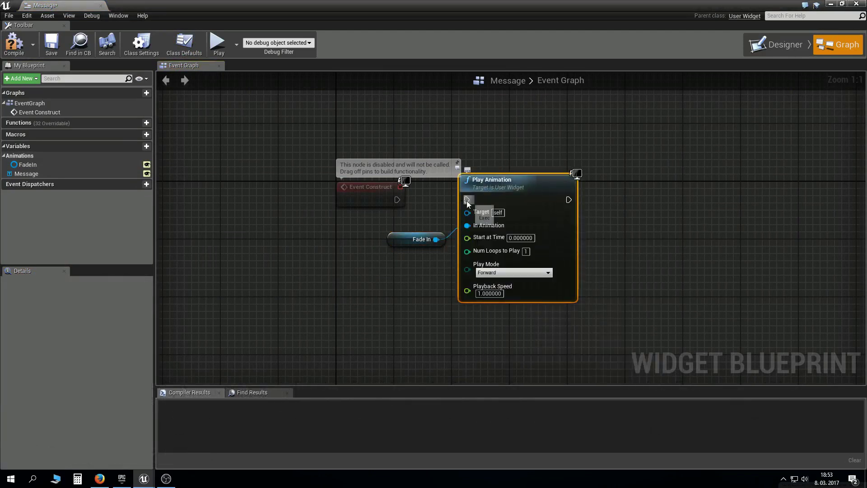
drag(397, 201, 398, 201)
drag(512, 185, 518, 188)
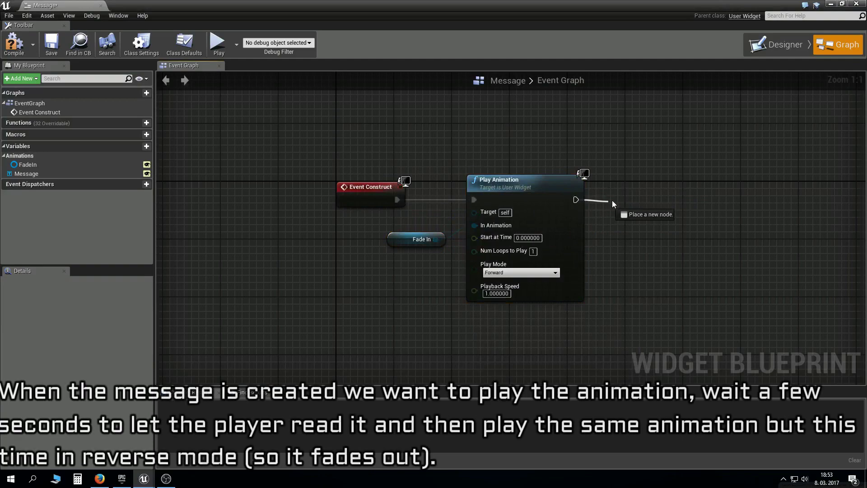
drag(576, 200, 611, 200)
text(delay)
key(Return)
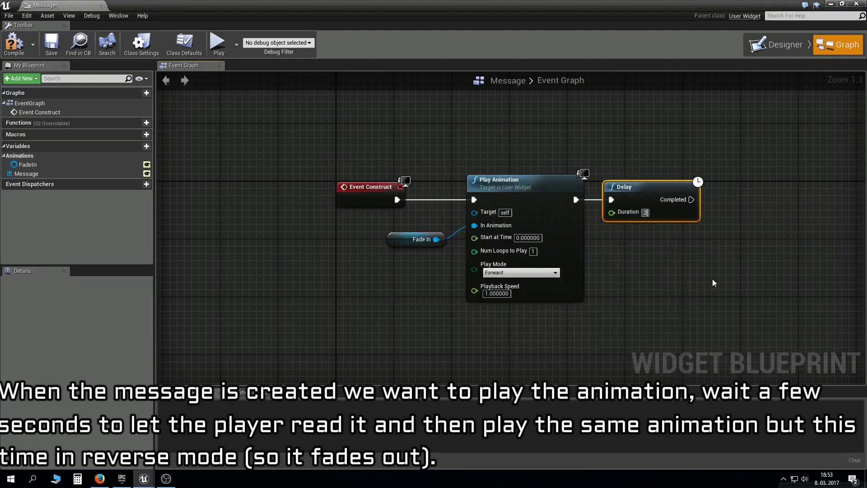
After the Delay, add a second Play Animation using a copied FadeIn getter, set to play in reverse
right_drag(690, 281, 526, 281)
key(ctrl+v)
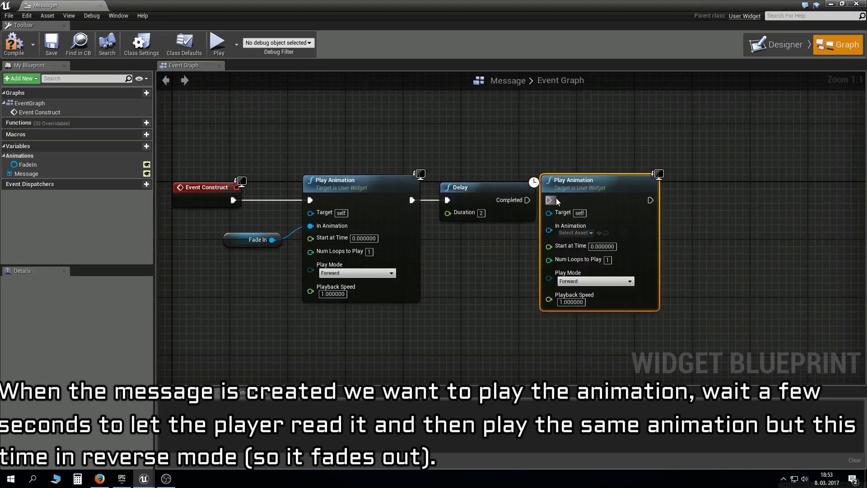
drag(527, 200, 548, 200)
drag(587, 179, 617, 180)
click(266, 241)
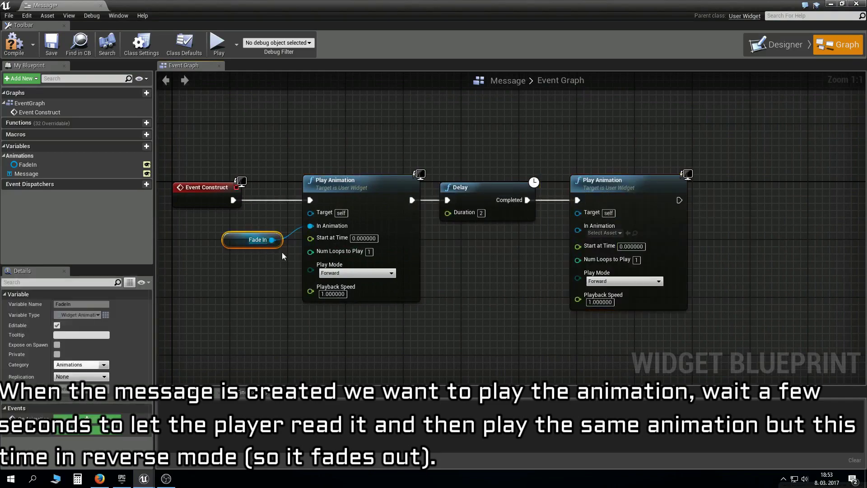
key(ctrl+c)
key(ctrl+v)
drag(510, 246, 584, 231)
drag(481, 253, 480, 245)
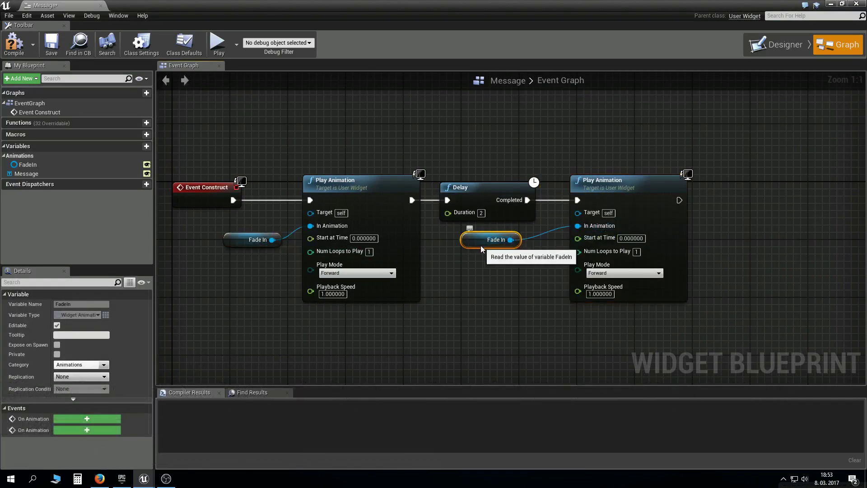
click(601, 288)
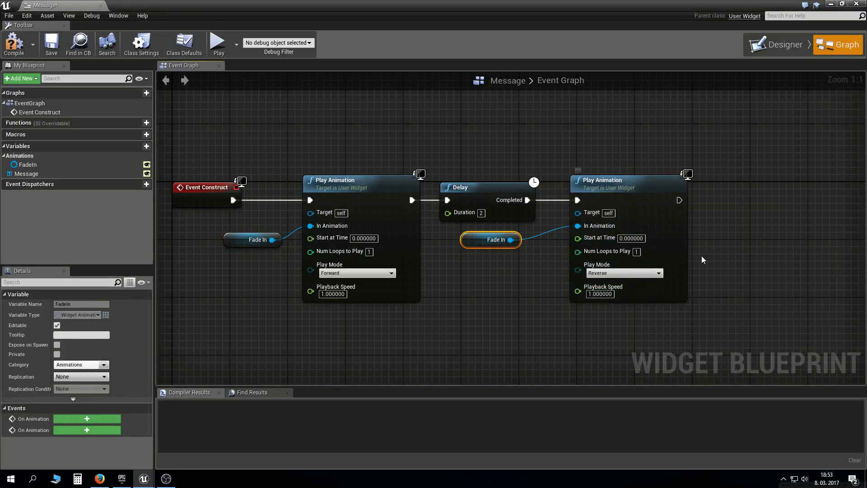
End the chain with a 0.5-second Delay and a Remove from Parent node
right_drag(700, 256, 569, 250)
drag(548, 194, 594, 196)
text(delay)
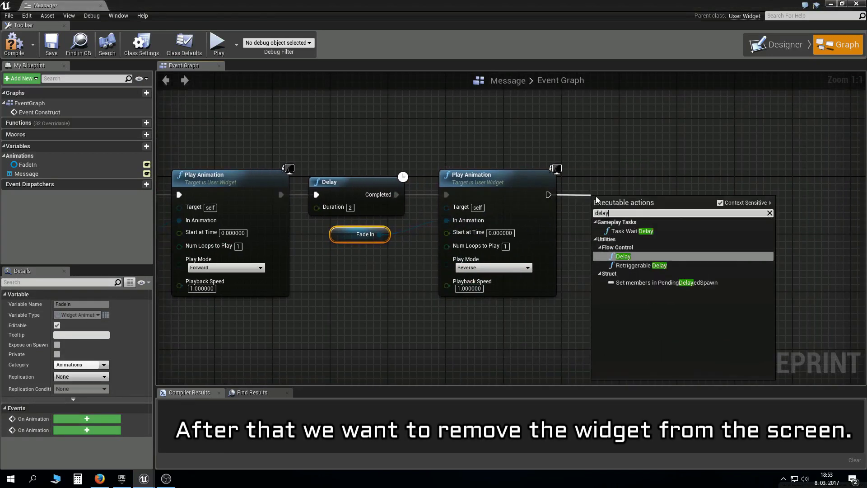
key(Return)
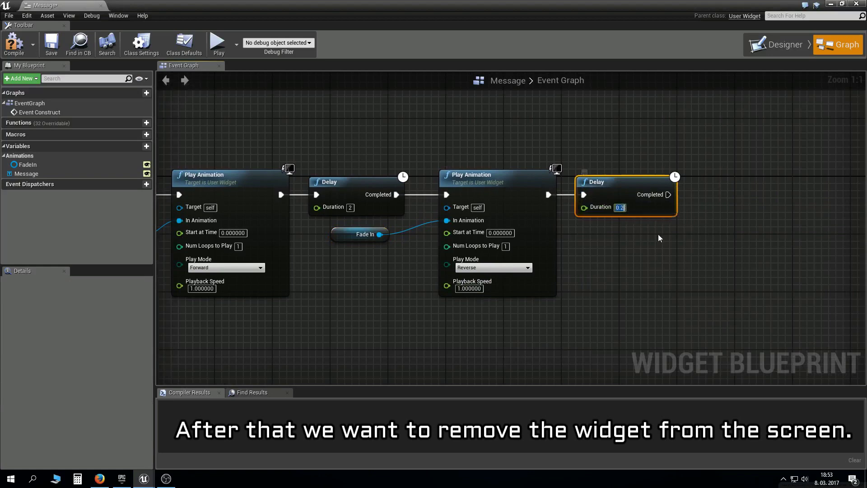
right_drag(673, 212, 571, 214)
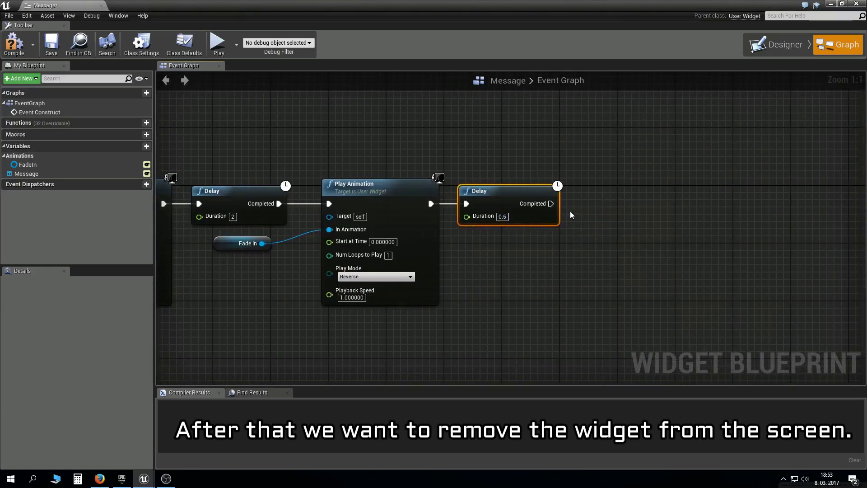
drag(596, 210, 598, 205)
text(destroy)
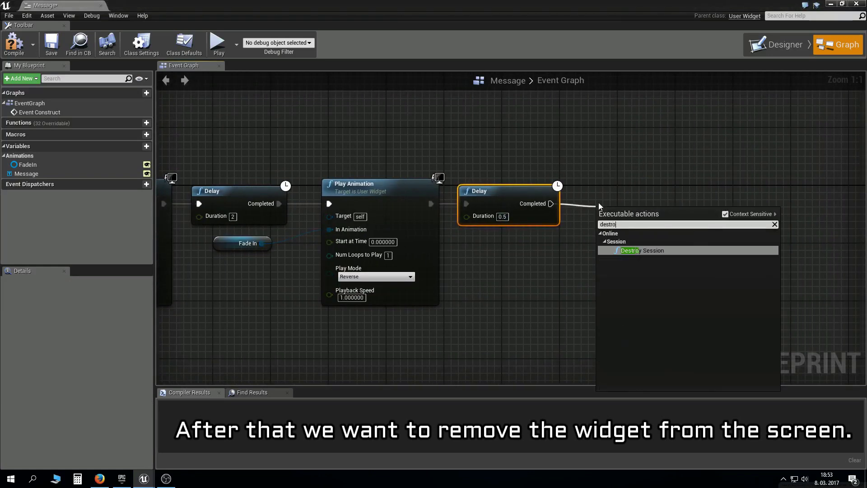
key(BackSpace)
key(BackSpace)
key(BackSpace)
key(BackSpace)
key(BackSpace)
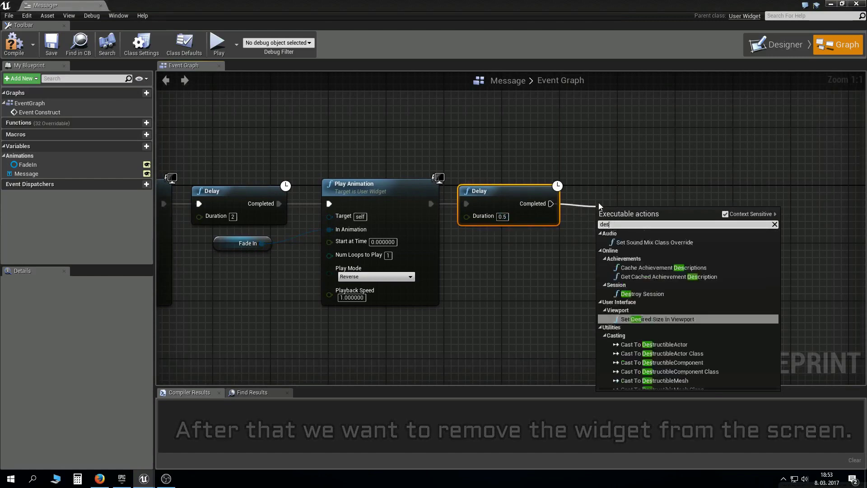
key(BackSpace)
key(BackSpace)
text(remove from)
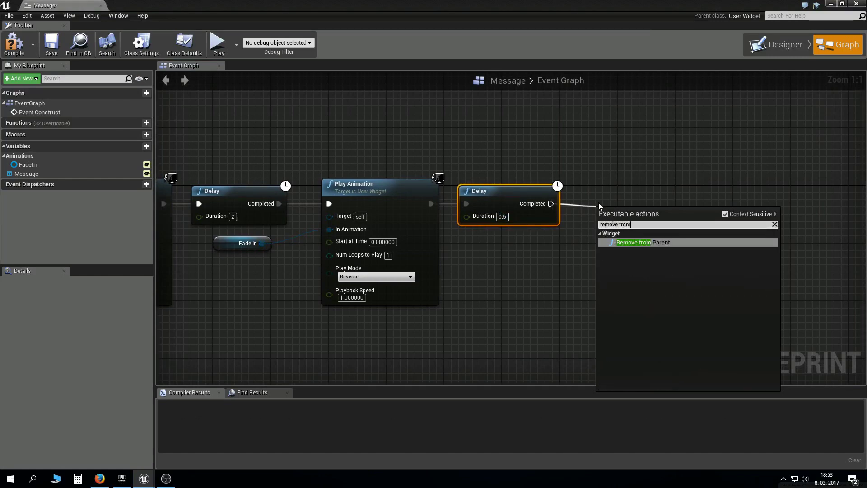
key(Return)
click(498, 298)
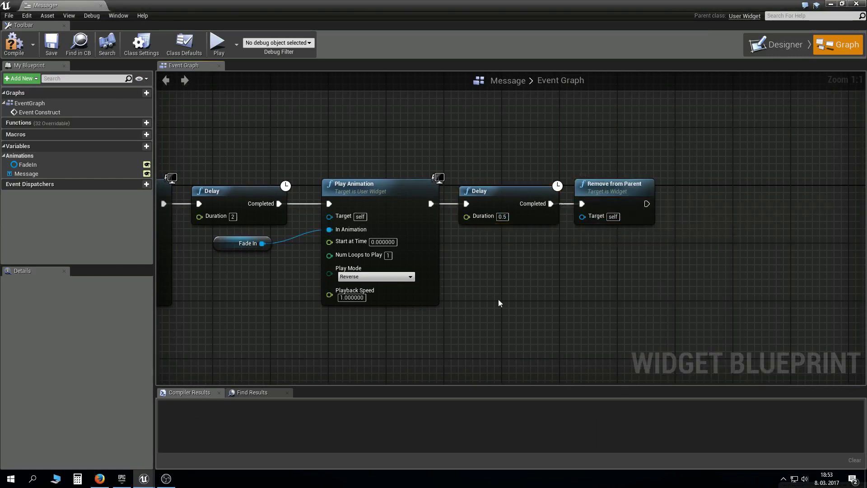
key(Home)
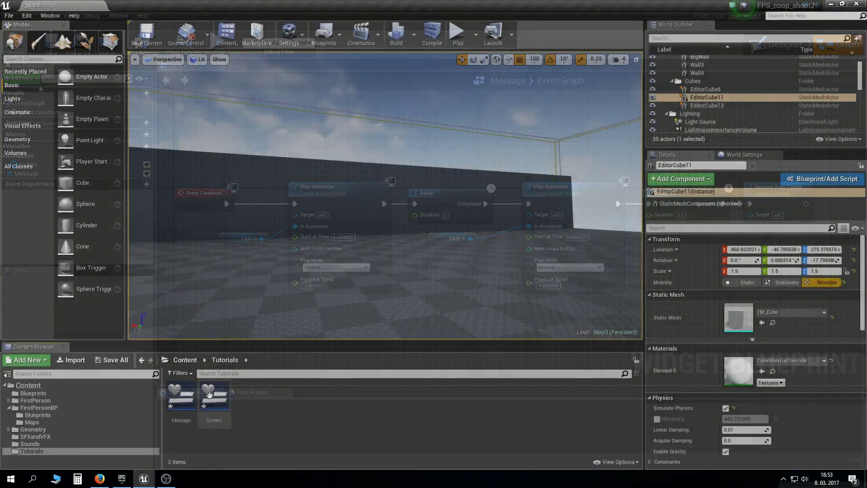
Open the Screen widget's event graph and delete its unused Event Construct node
double_click(212, 399)
click(827, 41)
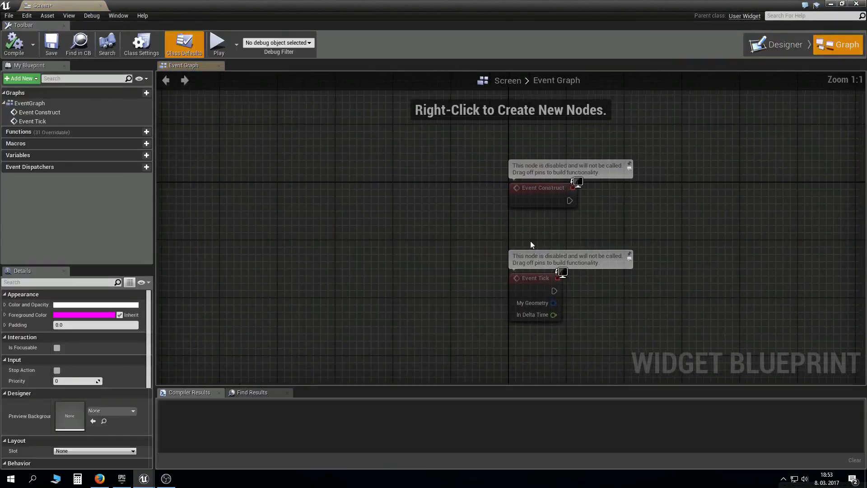
right_drag(505, 161, 346, 159)
click(381, 188)
key(Delete)
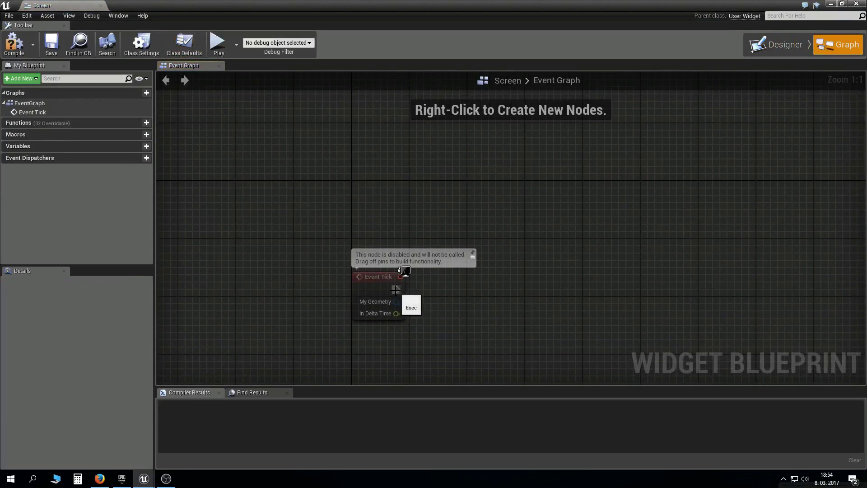
mouse_move(398, 289)
mouse_down()
mouse_move(440, 283)
mouse_move(432, 280)
mouse_up()
key(ctrl+z)
Add a Delay node after Event Tick and set its duration
text(delay)
key(Return)
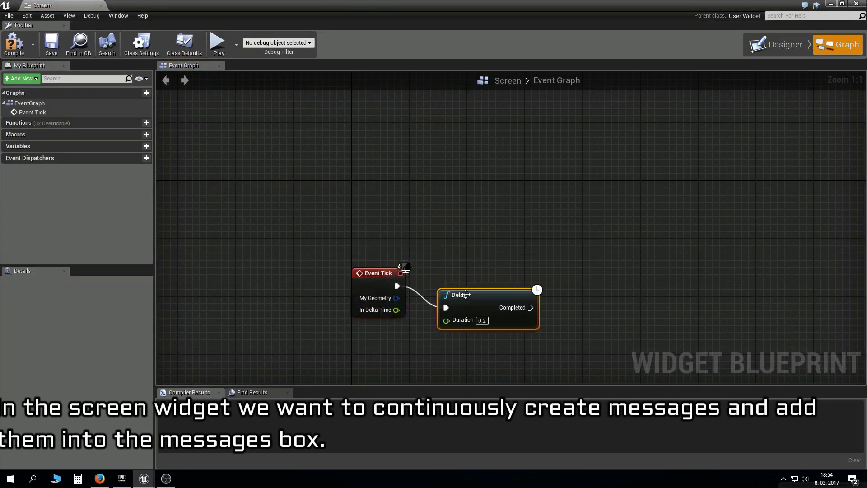
click(482, 320)
drag(482, 300, 475, 278)
right_drag(475, 279, 468, 249)
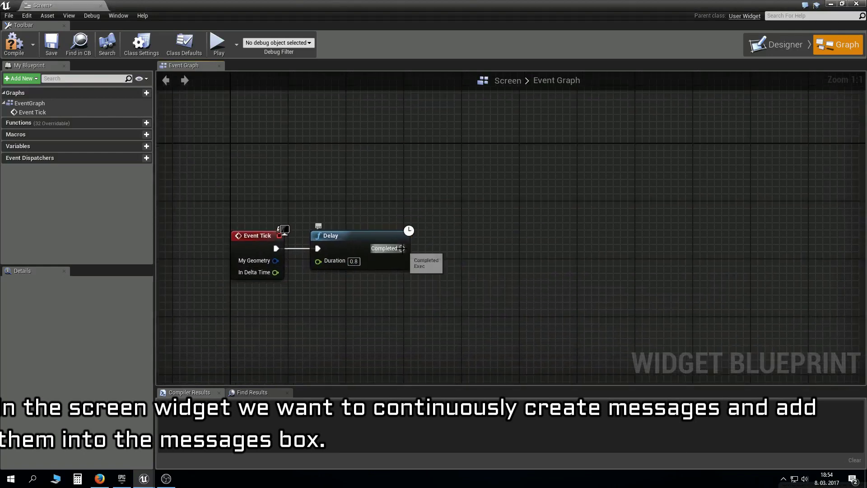
Place a Create Widget node off the Delay's Completed pin, leave its class unset, and compile
drag(402, 248, 468, 246)
text(create w)
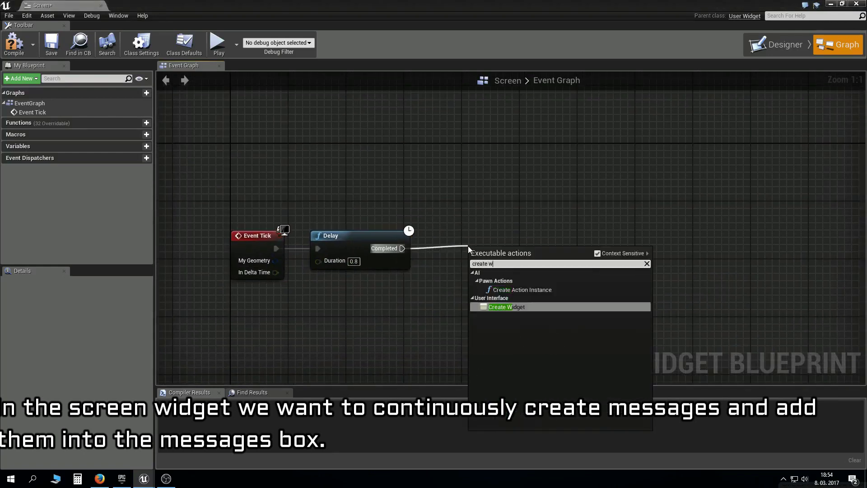
text(idget)
key(Return)
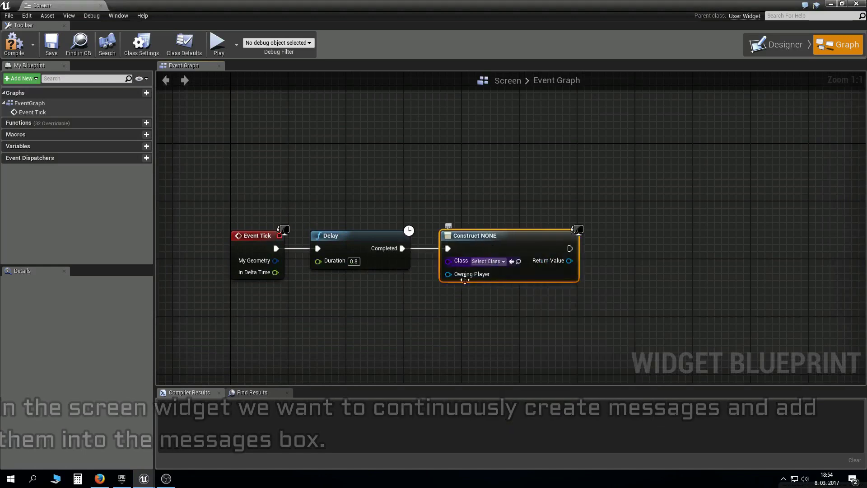
click(492, 261)
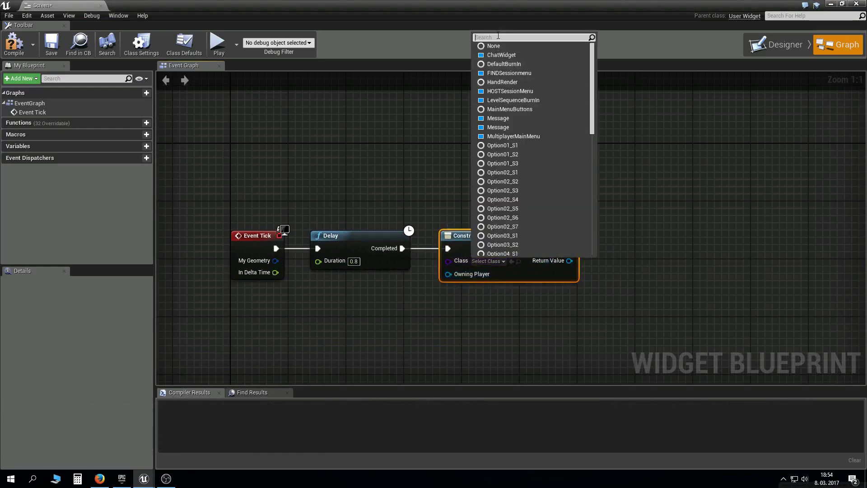
click(279, 121)
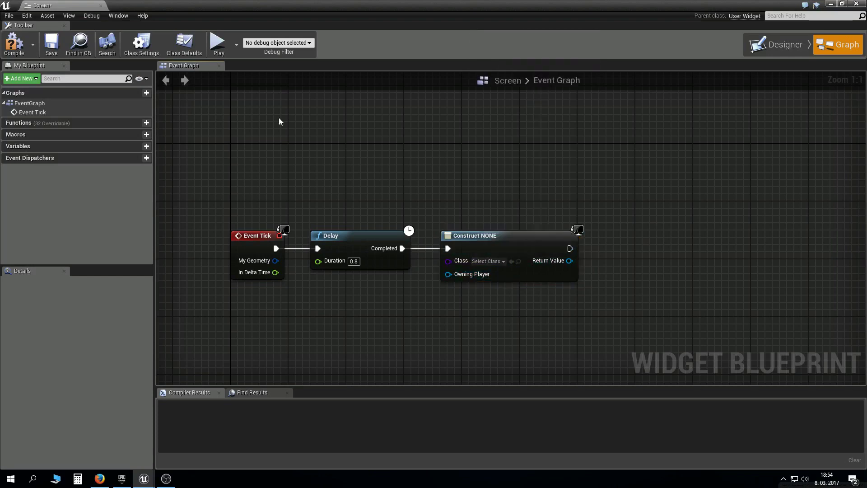
click(14, 44)
Rename the Message widget asset to MessageWidget, then maximize the Screen blueprint editor again
double_click(262, 5)
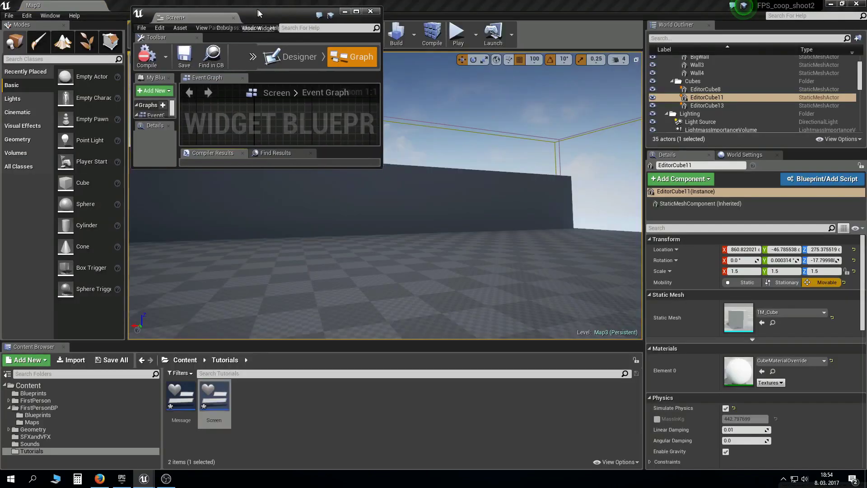
drag(262, 10, 270, 18)
click(180, 396)
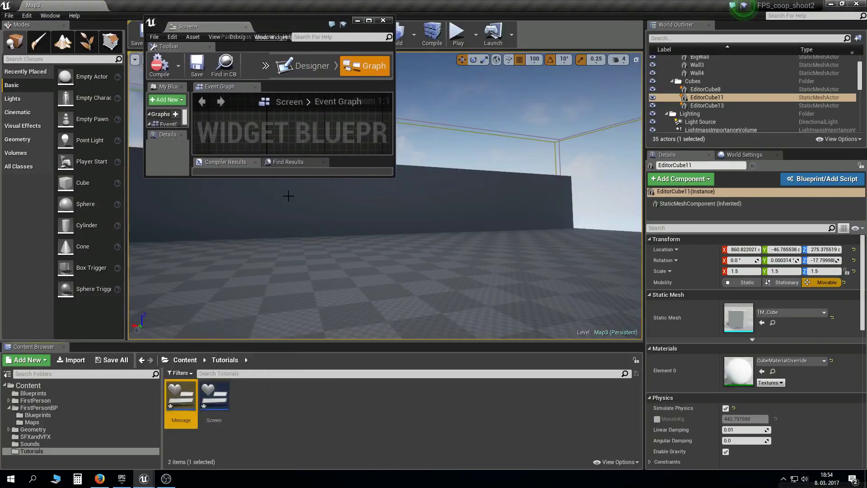
drag(394, 176, 549, 323)
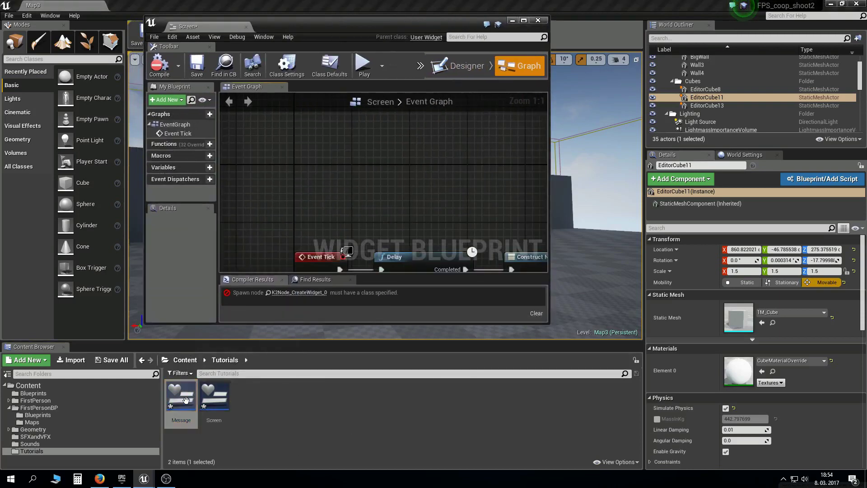
click(190, 420)
text(Widget)
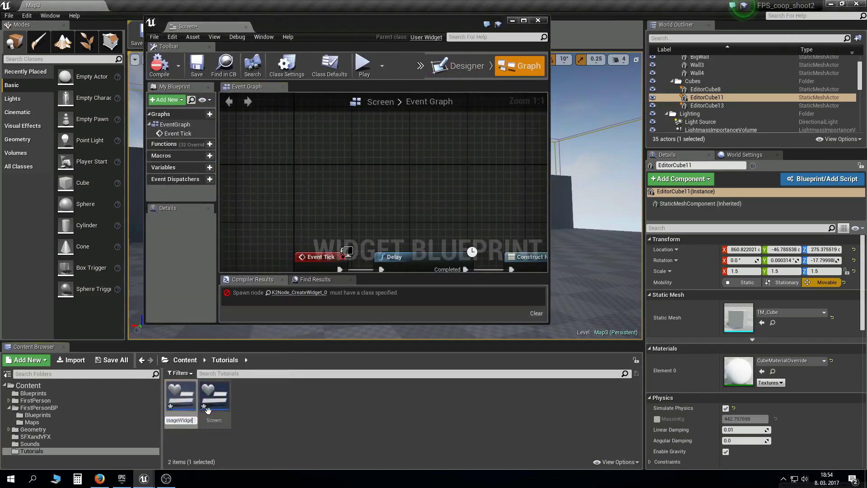
key(Return)
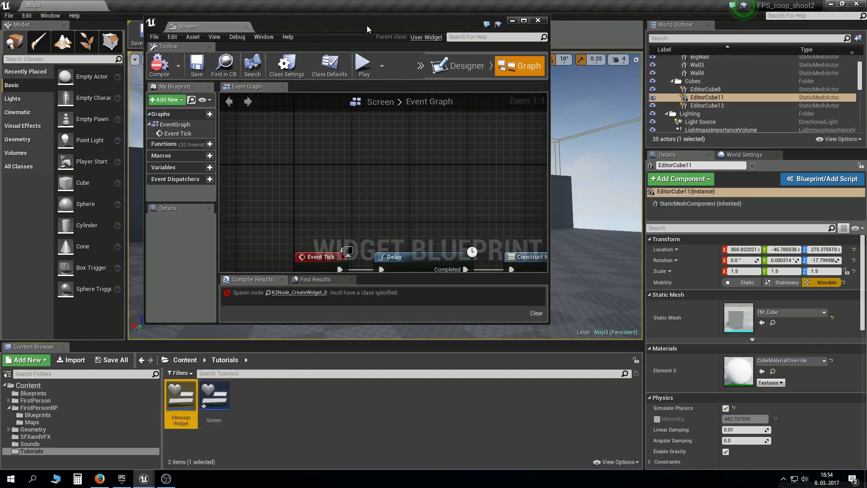
double_click(367, 29)
click(491, 263)
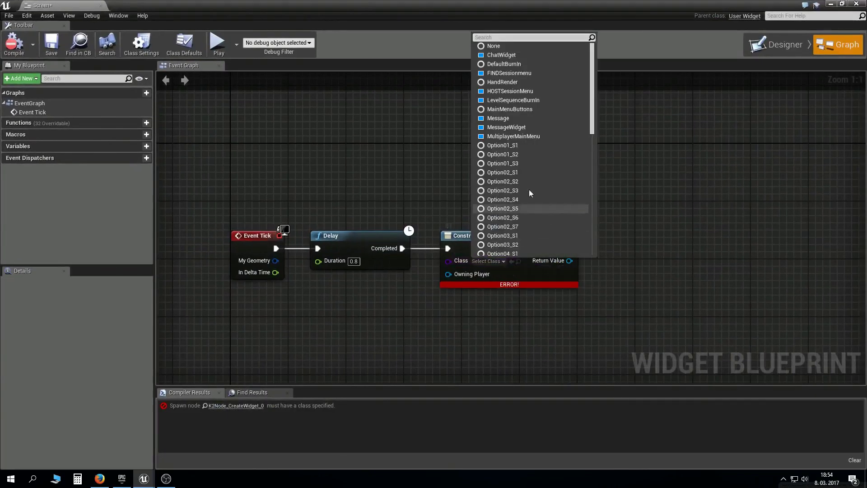
Set Create Widget's class to Message Widget and feed its Return Value into an Add Child node
click(516, 126)
right_drag(645, 252, 549, 228)
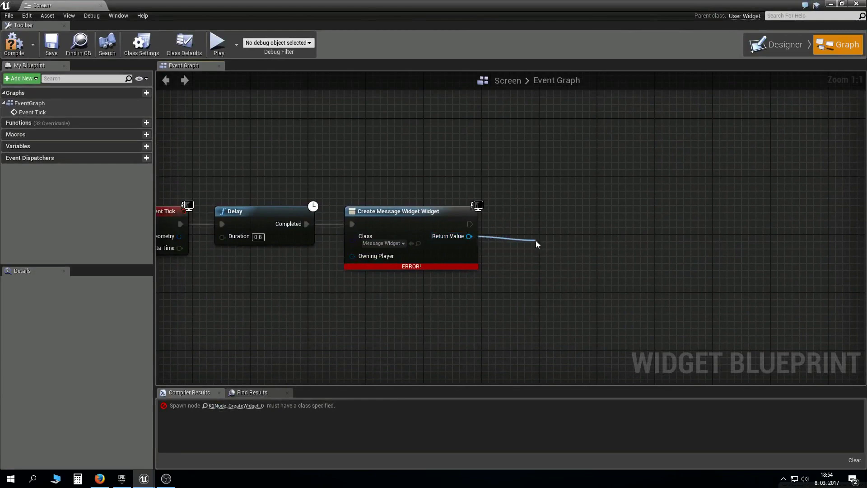
drag(469, 236, 535, 240)
text(add child)
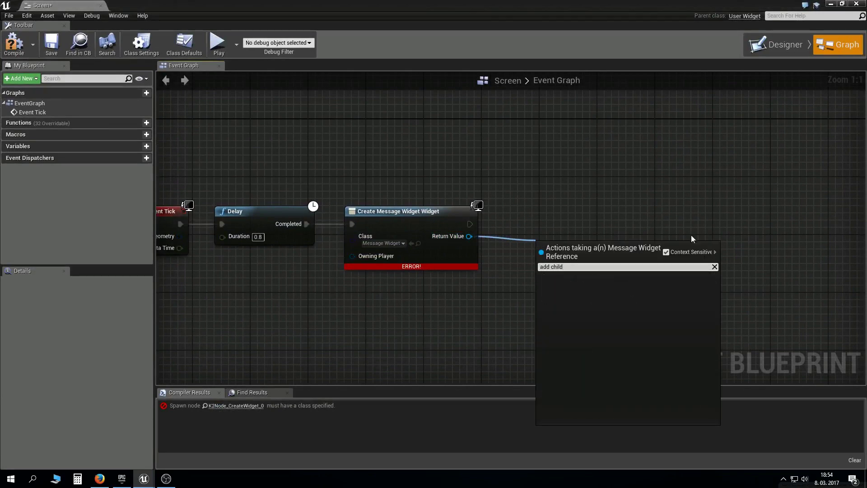
click(666, 252)
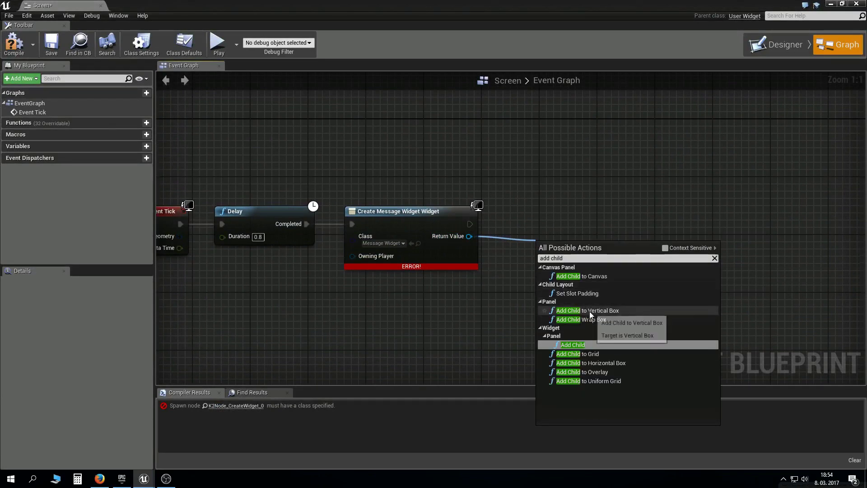
click(589, 345)
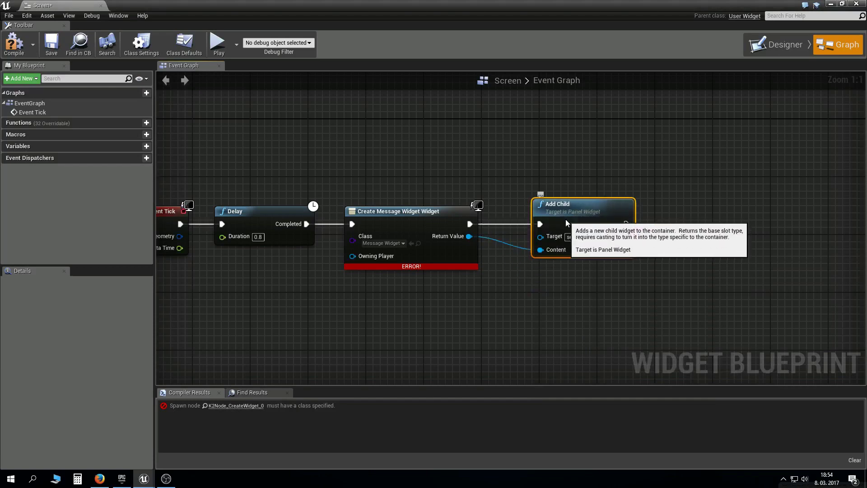
Mark the MessagesBox vertical box as a variable and wire it into Add Child's Target
click(778, 42)
text(MessagesBox)
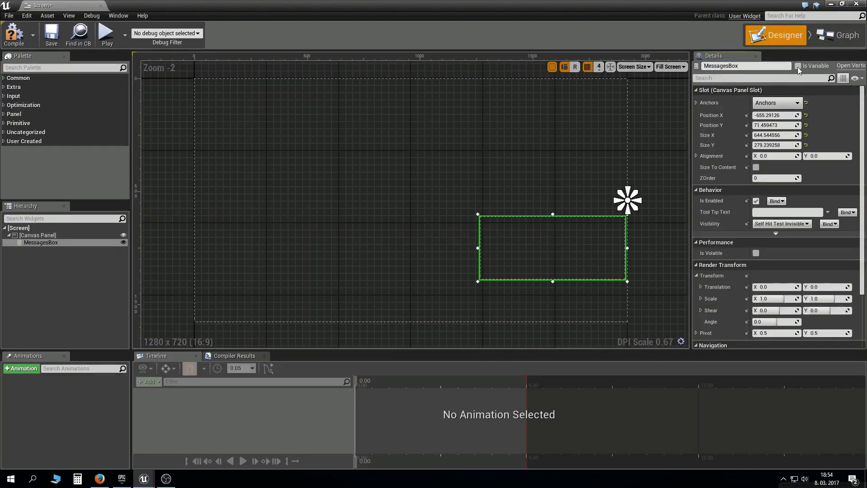
click(798, 66)
click(833, 36)
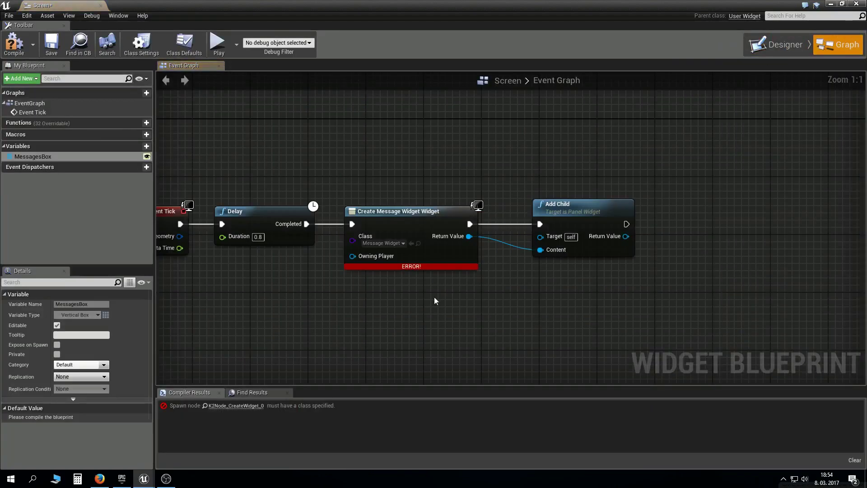
click(14, 45)
drag(32, 156, 63, 186)
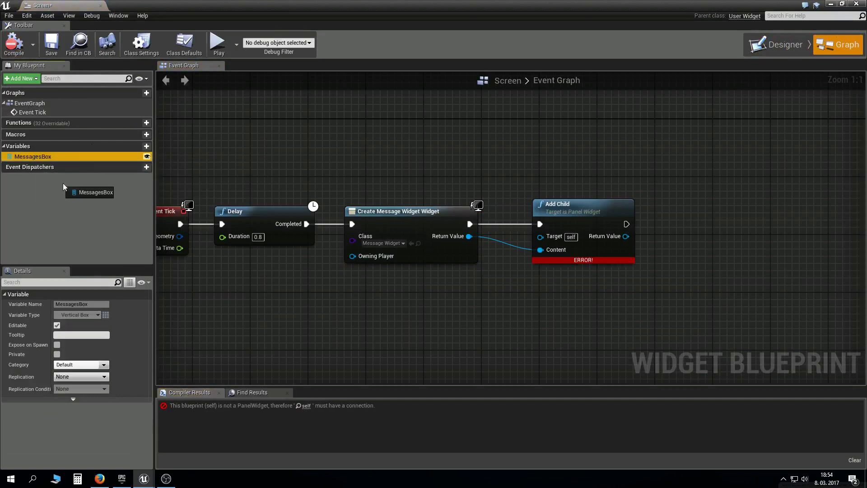
drag(459, 285, 541, 238)
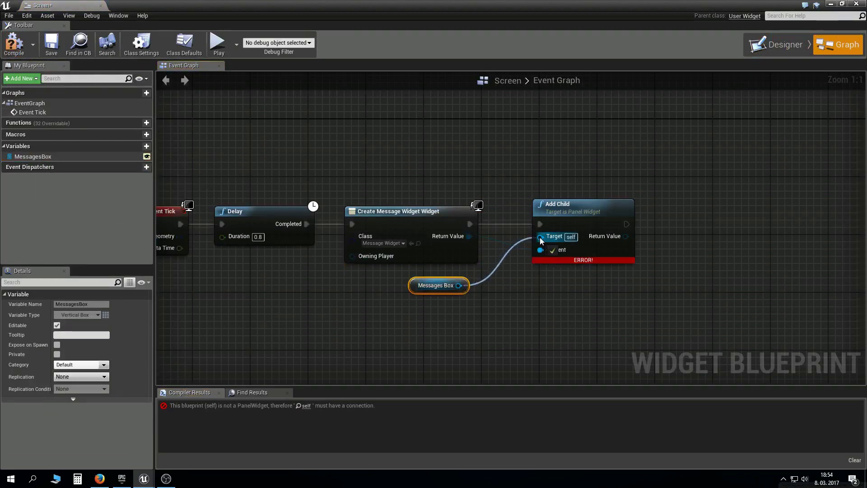
click(535, 300)
Compile the Screen blueprint and close its editor
click(15, 45)
scroll(309, 291, down, 1)
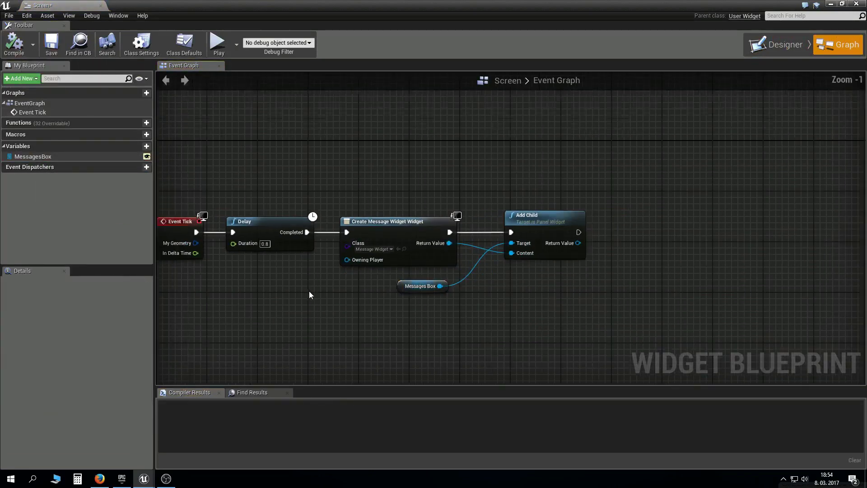
mouse_move(308, 291)
right_down()
mouse_move(389, 280)
mouse_move(391, 265)
right_up()
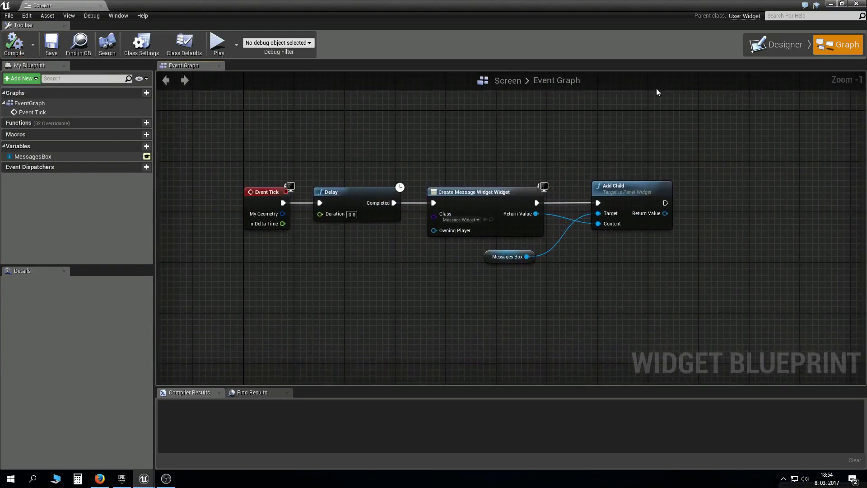
click(849, 5)
In the Map3 Level Blueprint, add a Create Widget node of class Screen after Create Chat
click(361, 32)
click(356, 113)
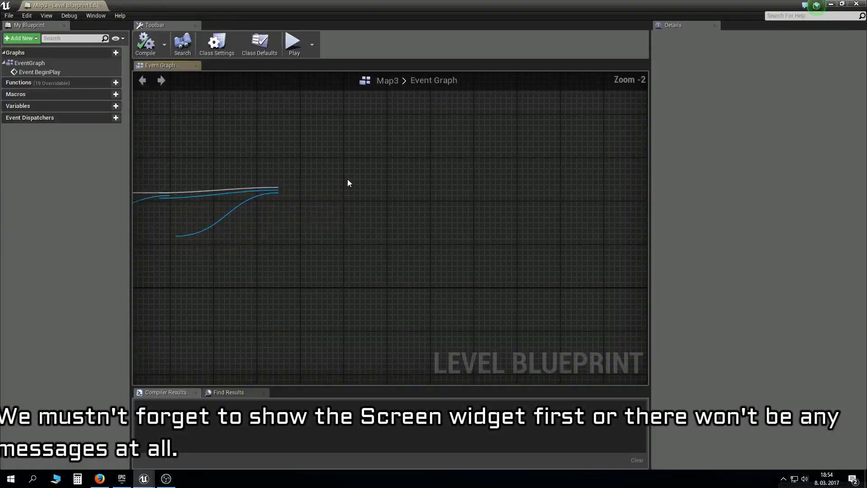
drag(412, 201, 413, 200)
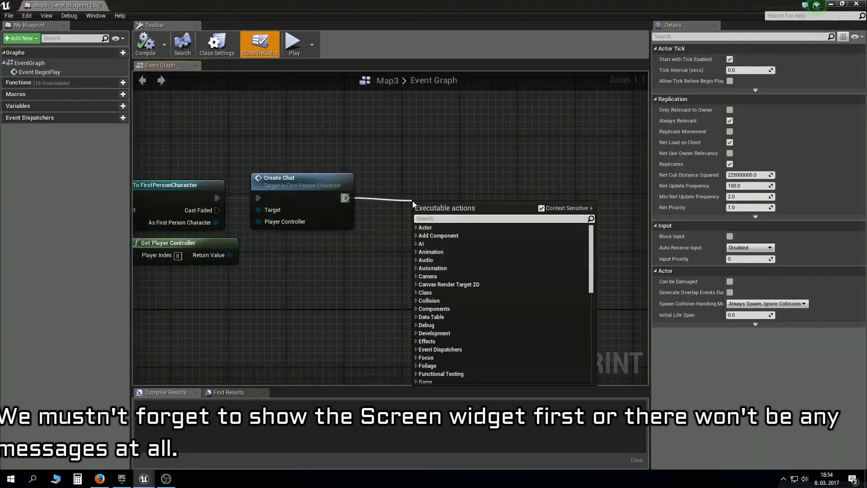
text(create widget)
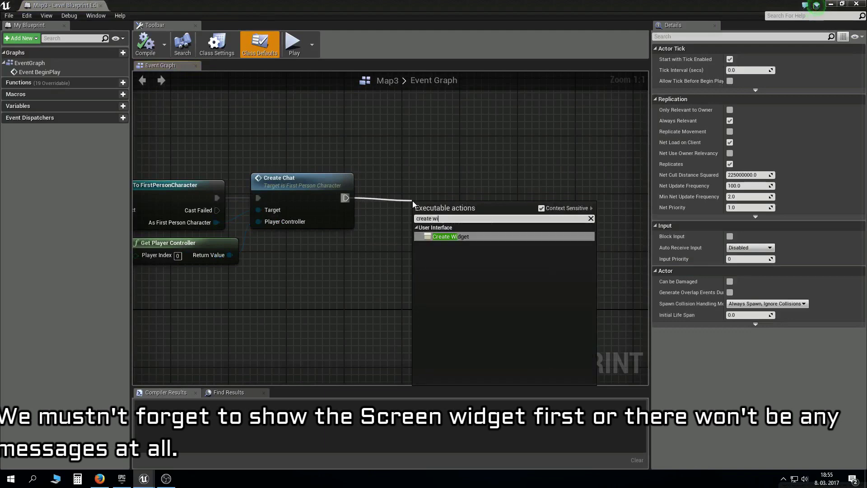
key(Return)
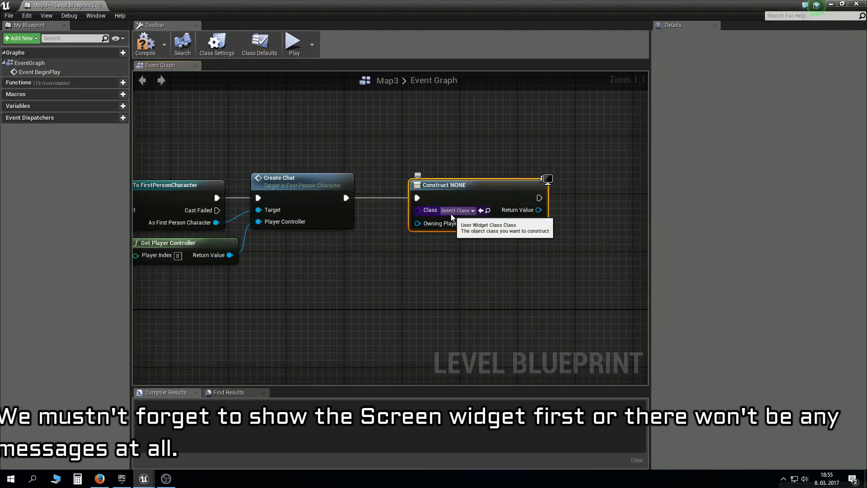
click(455, 210)
text(screen)
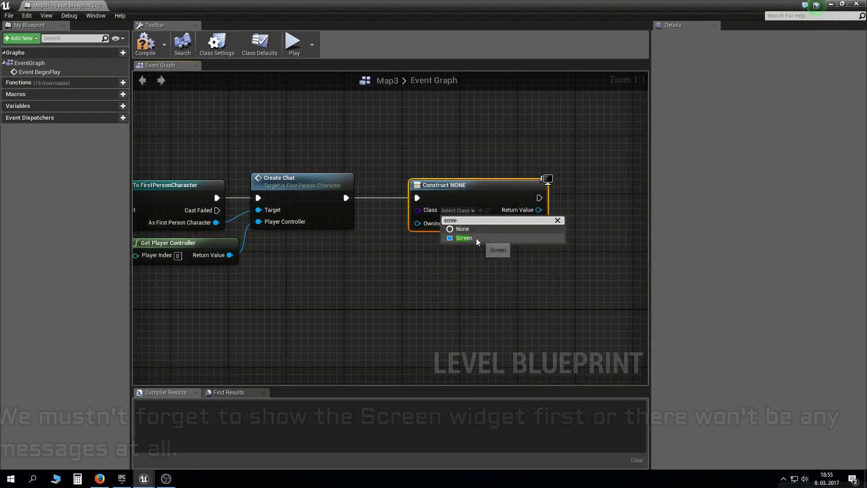
click(476, 237)
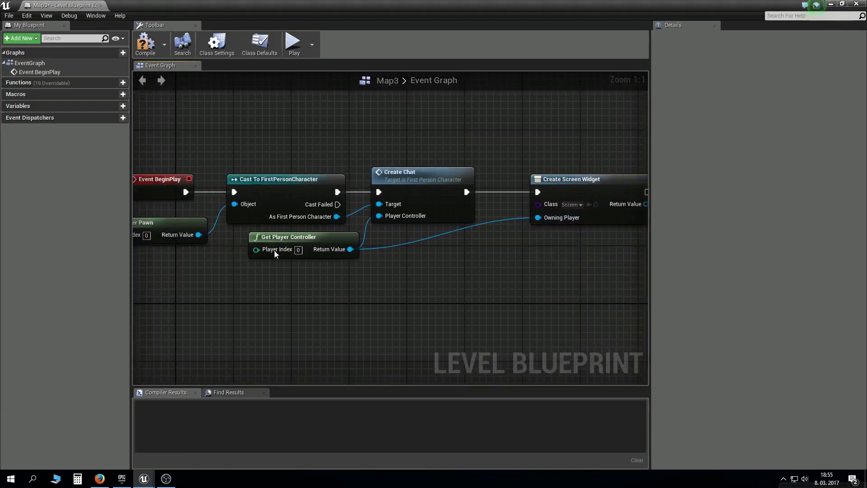
Add the created Screen widget to the viewport
drag(510, 211, 526, 210)
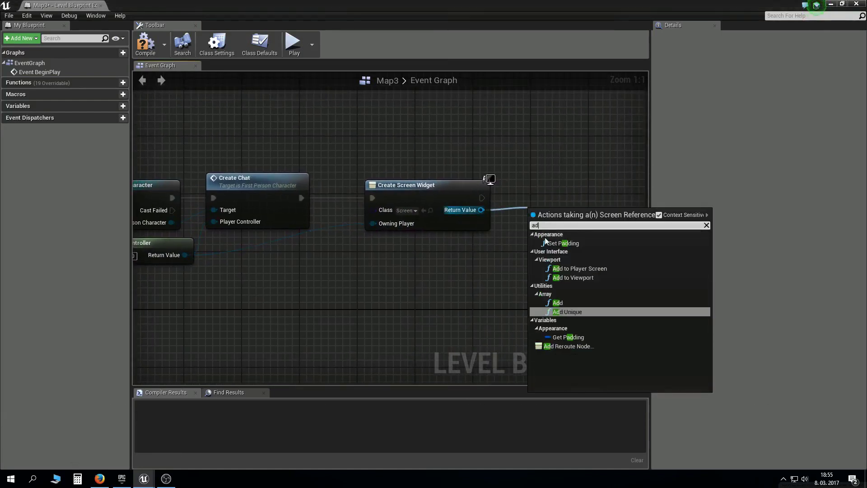
text(add to viewport)
key(Return)
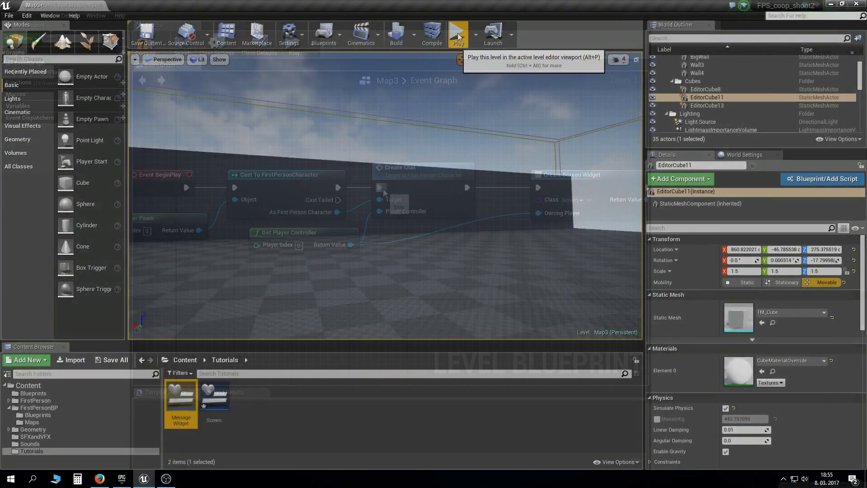
click(458, 36)
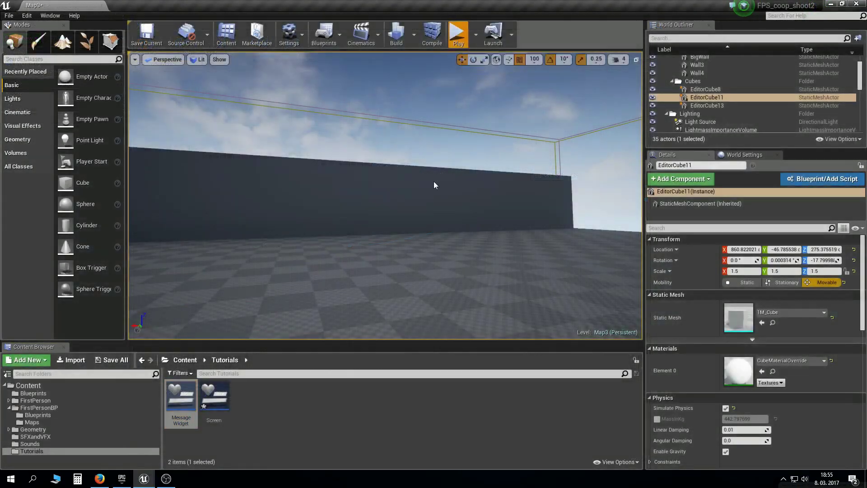
key(F11)
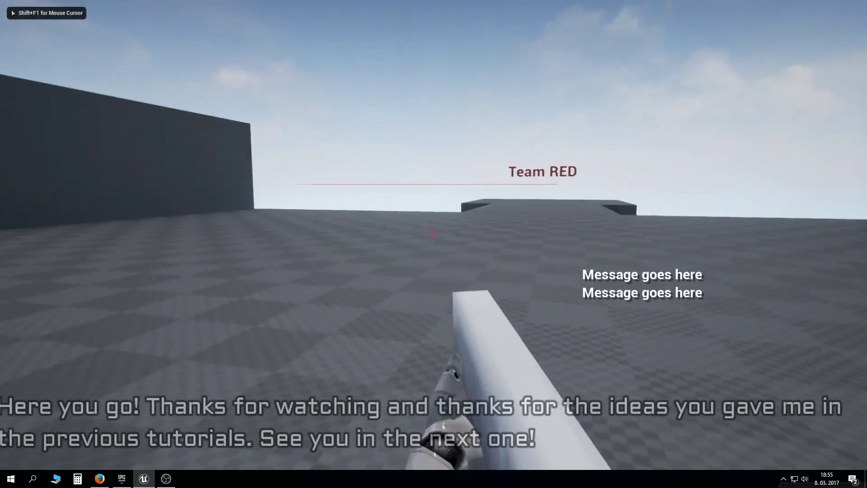